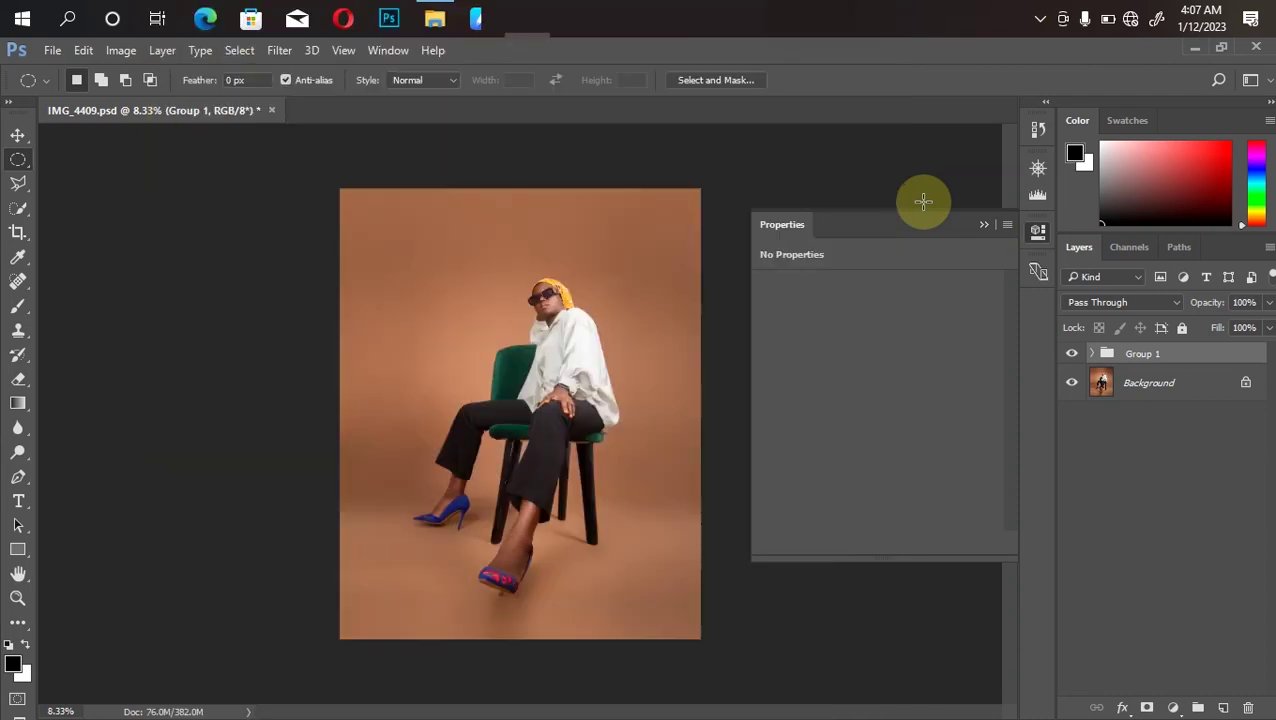
Hide Group 1 in the Layers panel to reveal the unedited original portrait
left_click(1071, 353)
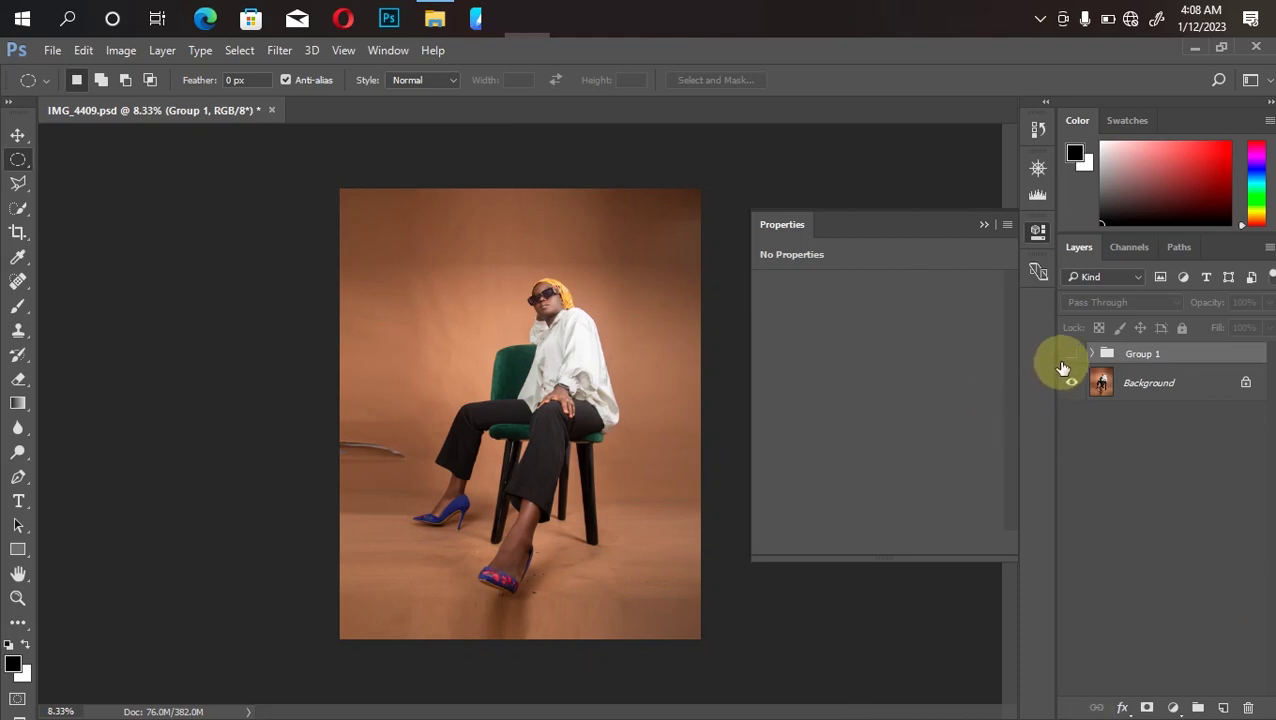
Make Group 1 visible again so the retouched seated portrait returns
left_click(1070, 355)
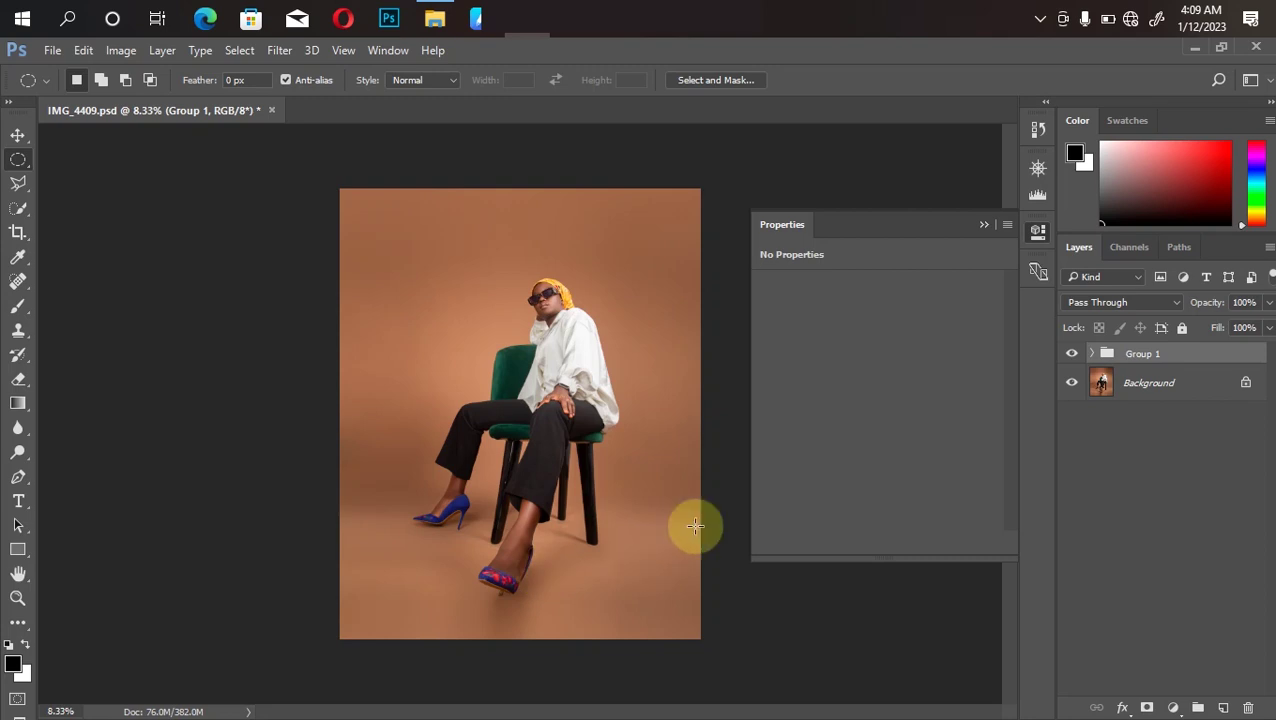
Expand Group 1 and select the Global Dodge n Burn layer after briefly toggling its visibility
left_click(1093, 355)
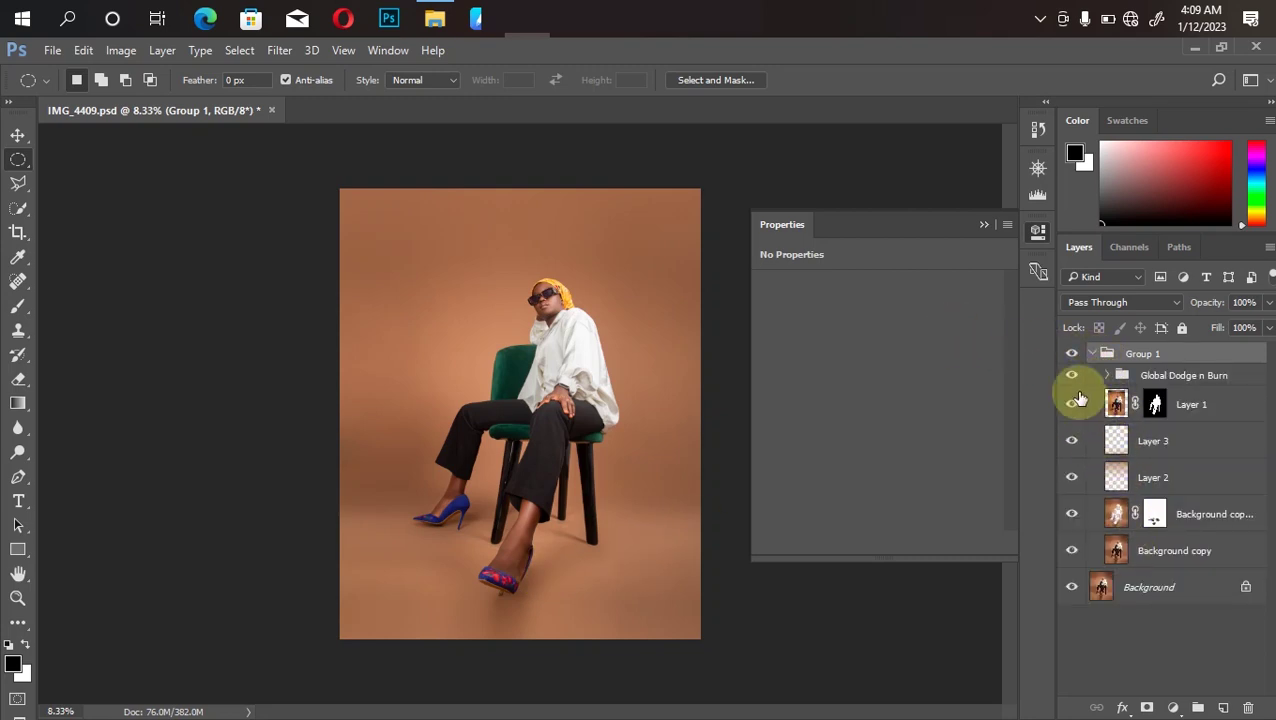
left_click(1071, 377)
left_click(1071, 378)
left_click(1157, 378)
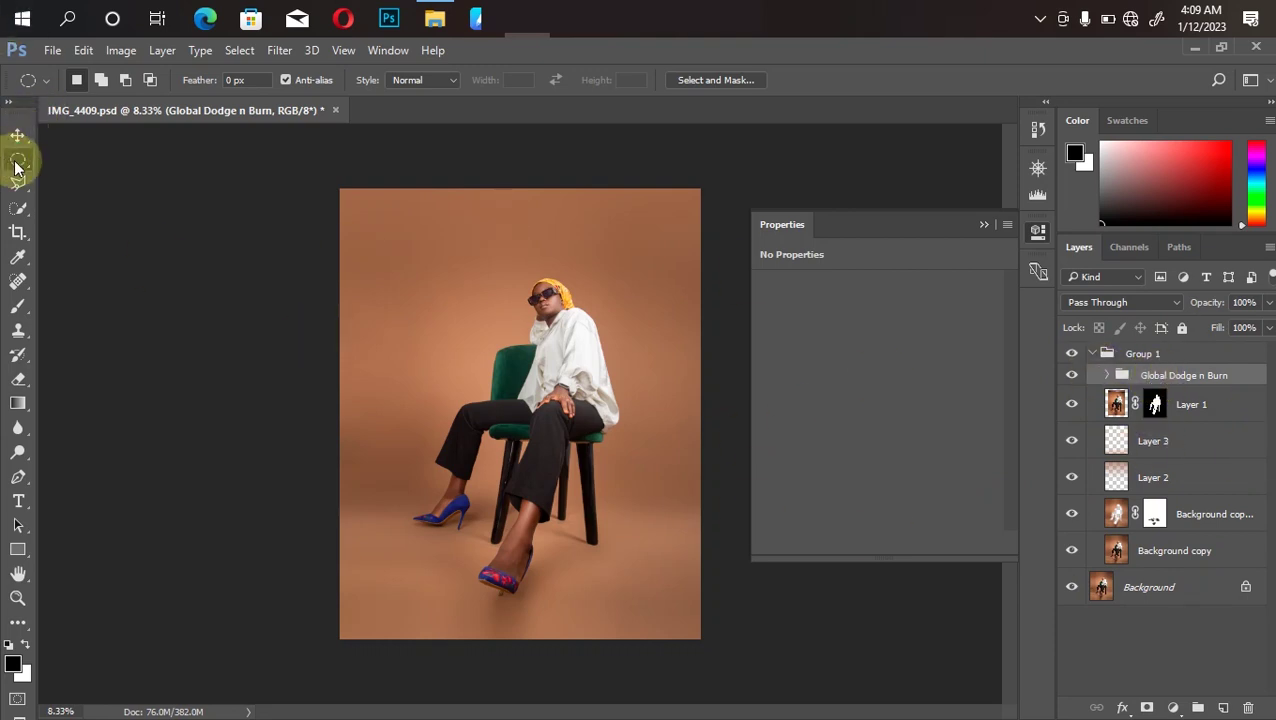
Draw an elliptical selection around the model's upper body, nudge it left, and invert it
left_click_drag(15, 166, 99, 172)
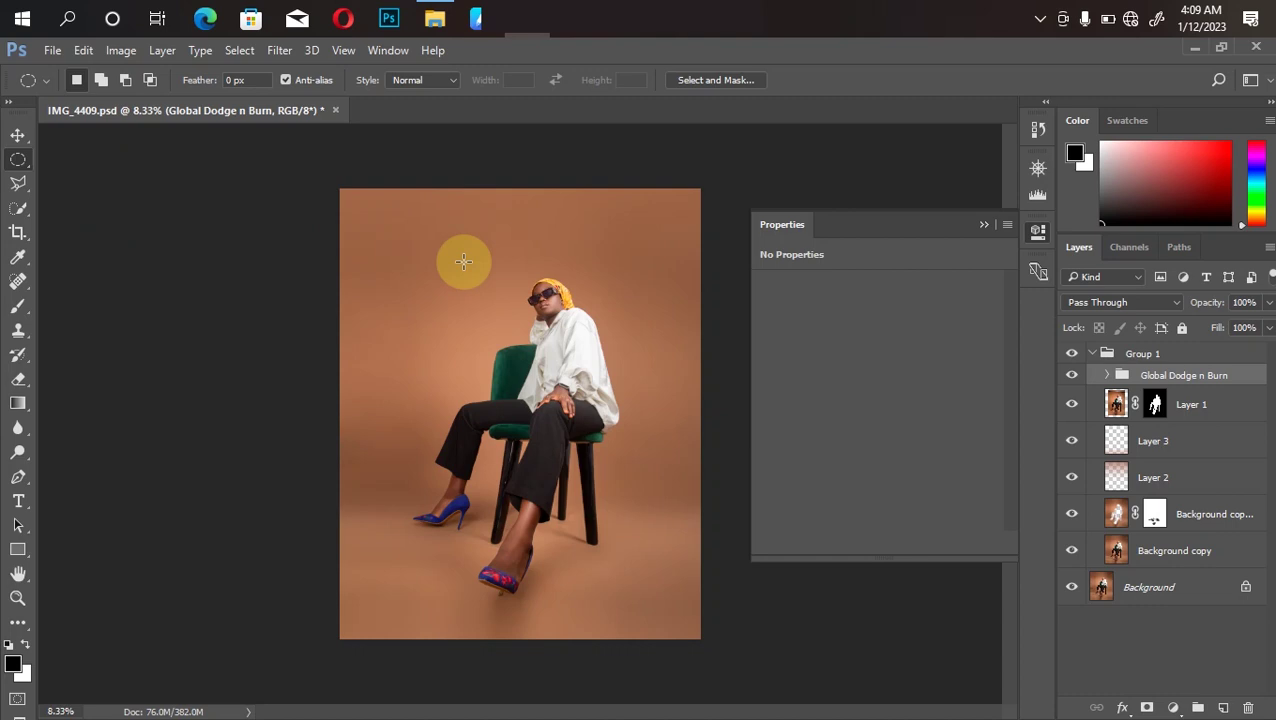
left_click_drag(463, 261, 672, 490)
left_click_drag(583, 397, 572, 398)
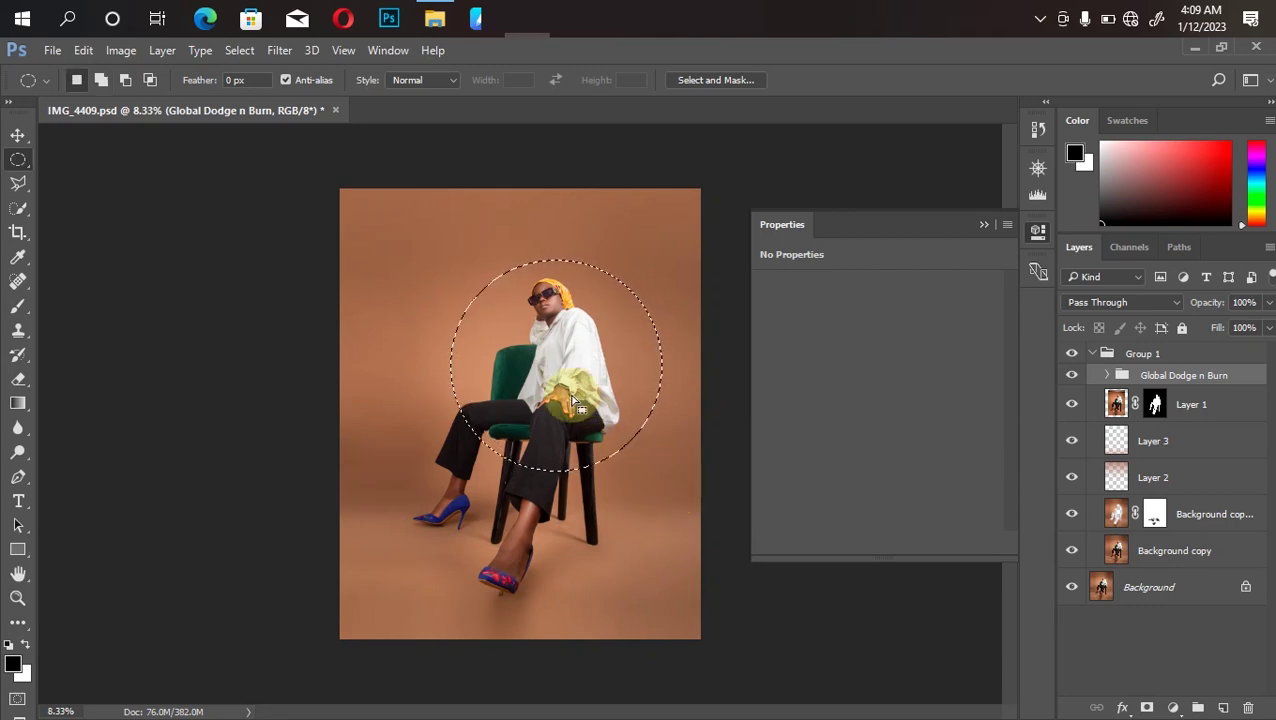
key("ctrl+shift+i")
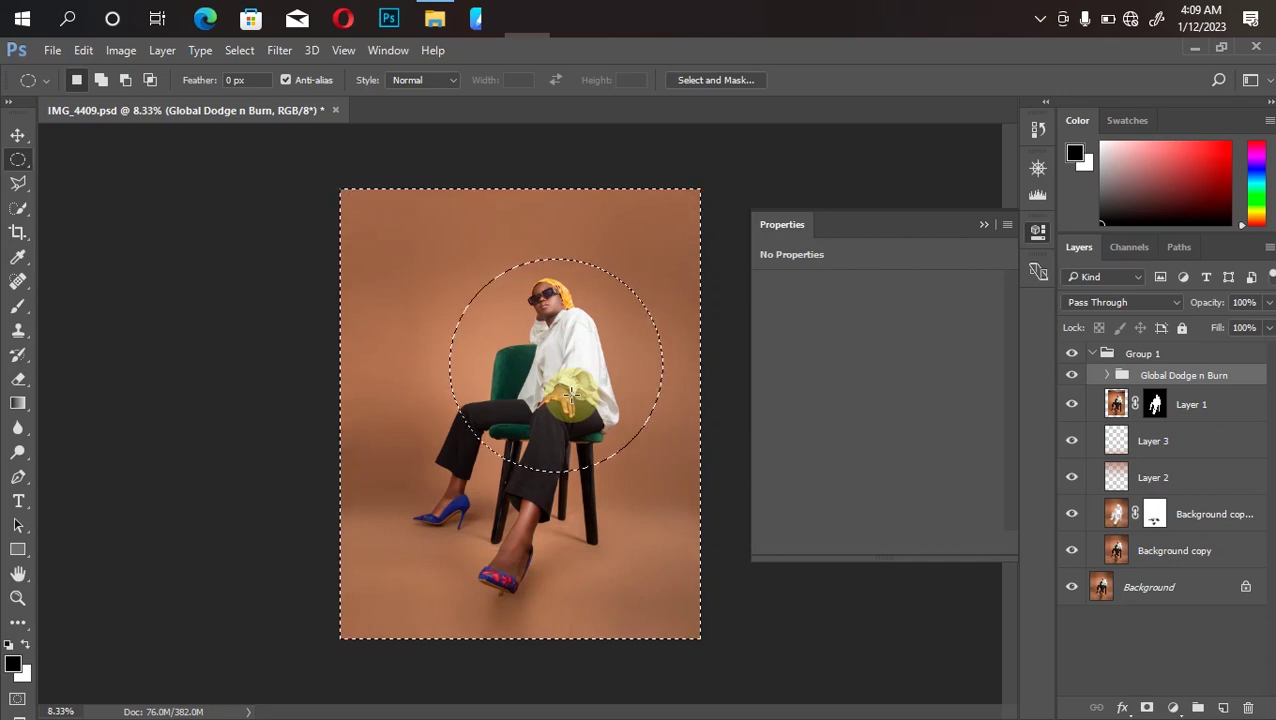
Add a Curves adjustment to the inverted selection and pull the curve down to darken the backdrop
left_click(1173, 707)
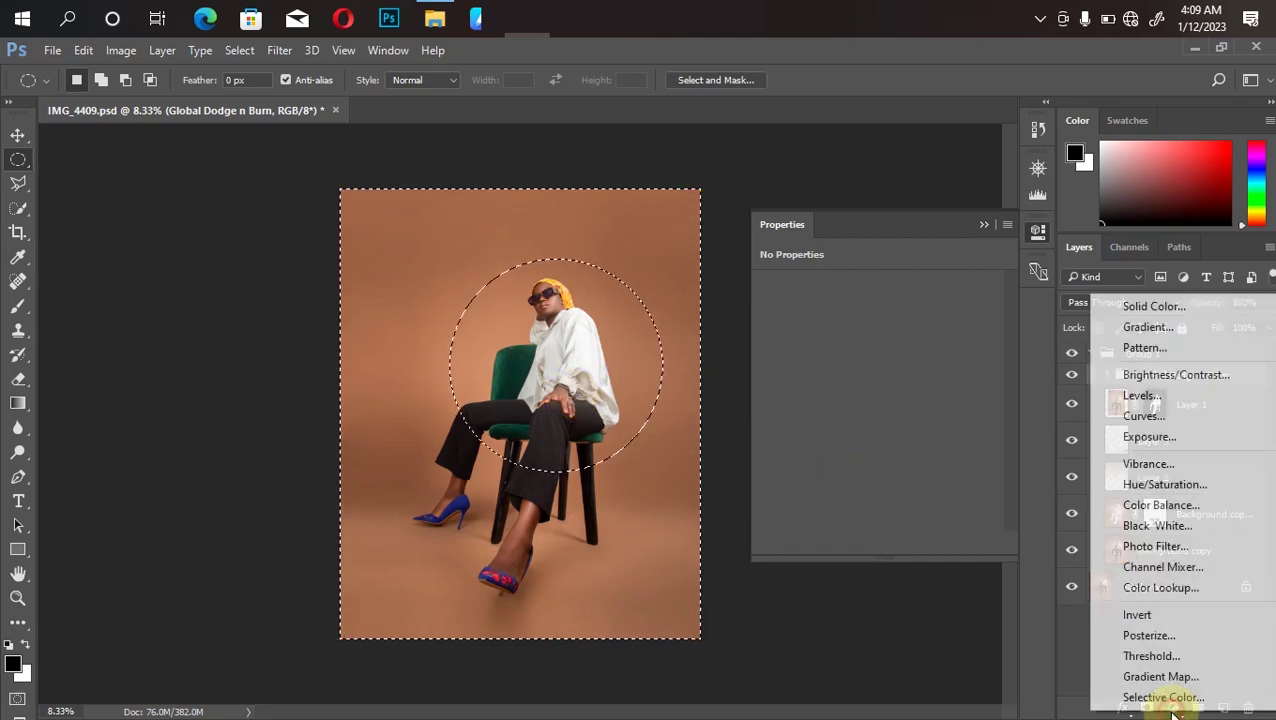
left_click(1142, 416)
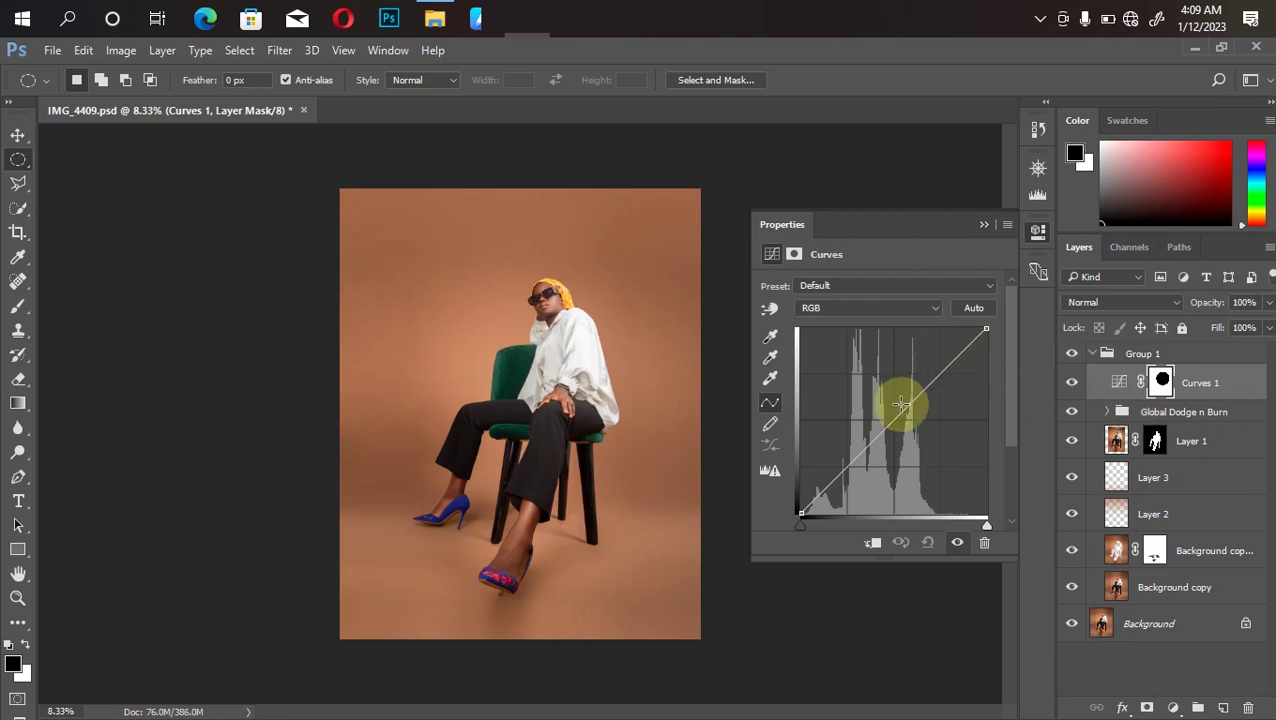
left_click_drag(891, 413, 909, 417)
left_click(375, 113)
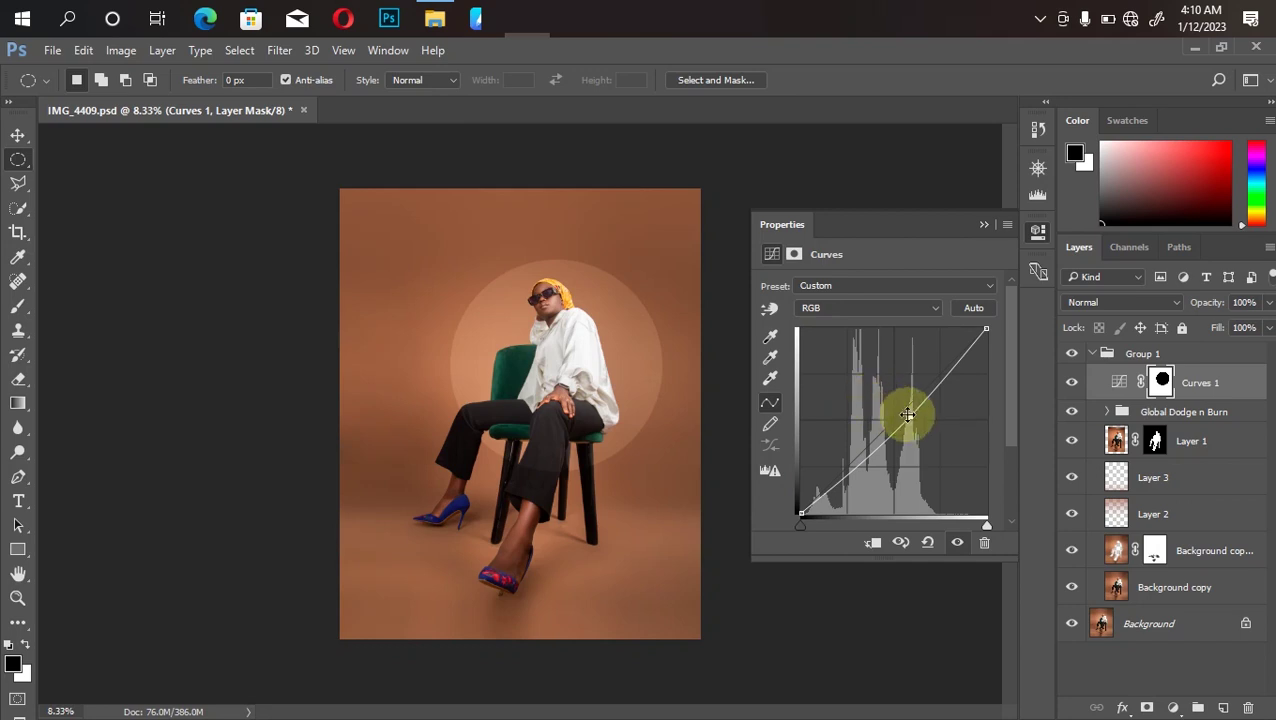
left_click_drag(906, 414, 910, 420)
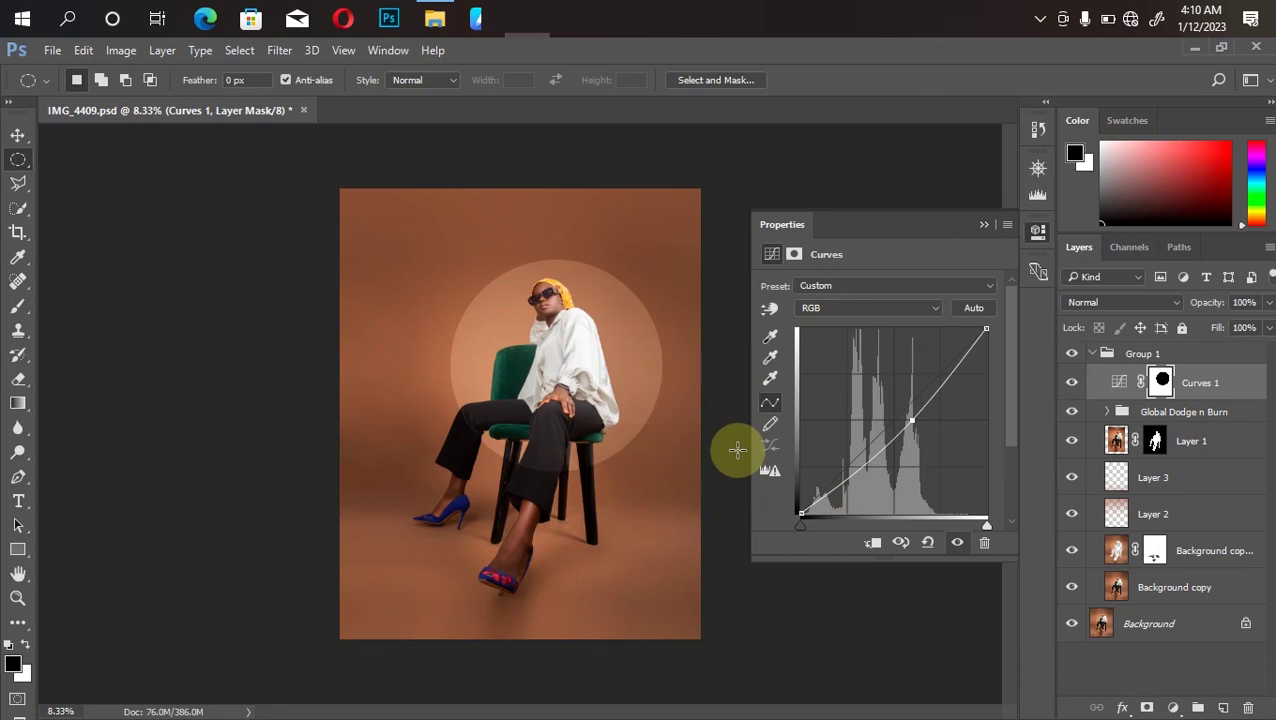
key("ctrl+plus")
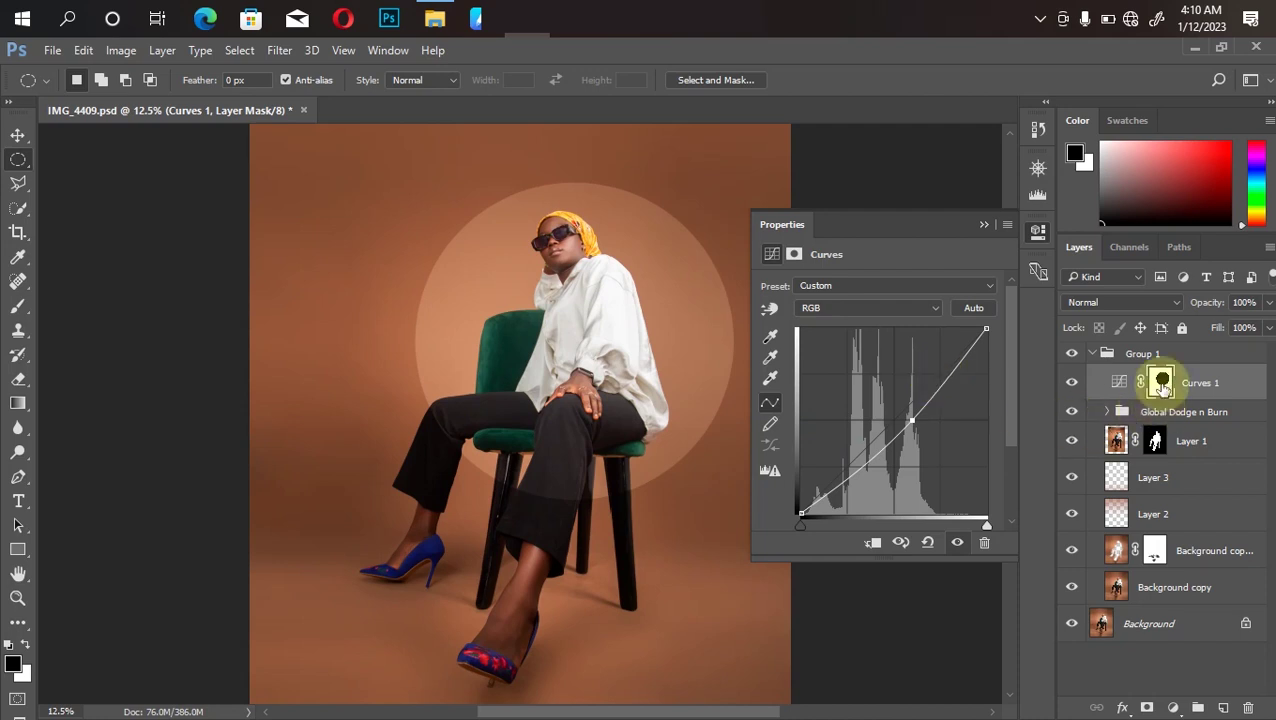
Give the Curves 1 layer mask a 20 px feather to soften the halo edge
left_click(1160, 383)
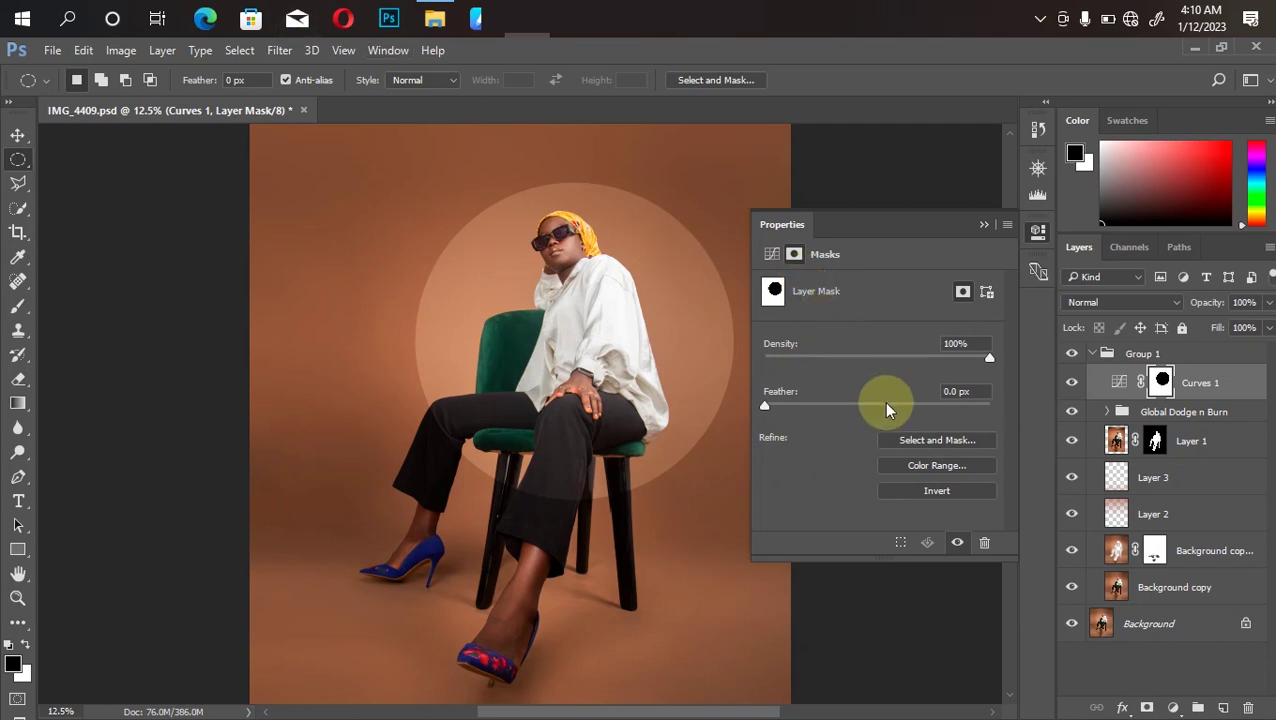
left_click(386, 56)
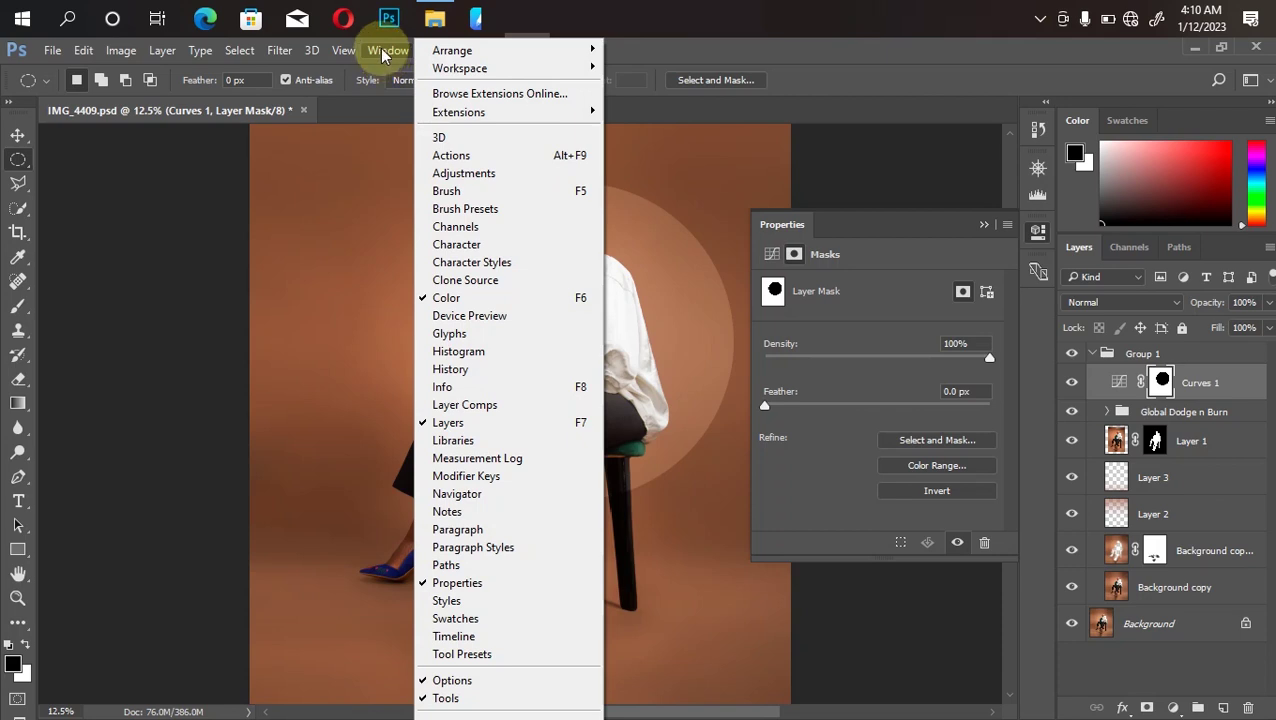
left_click(385, 54)
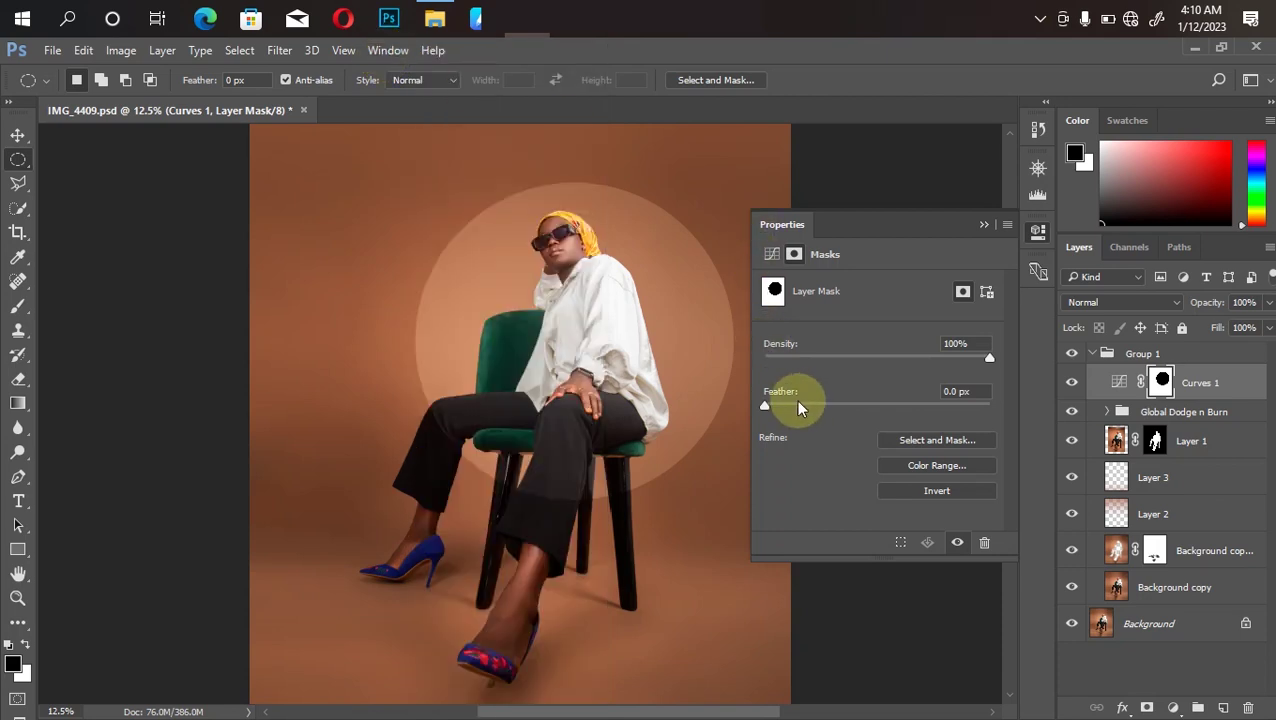
left_click_drag(766, 405, 865, 410)
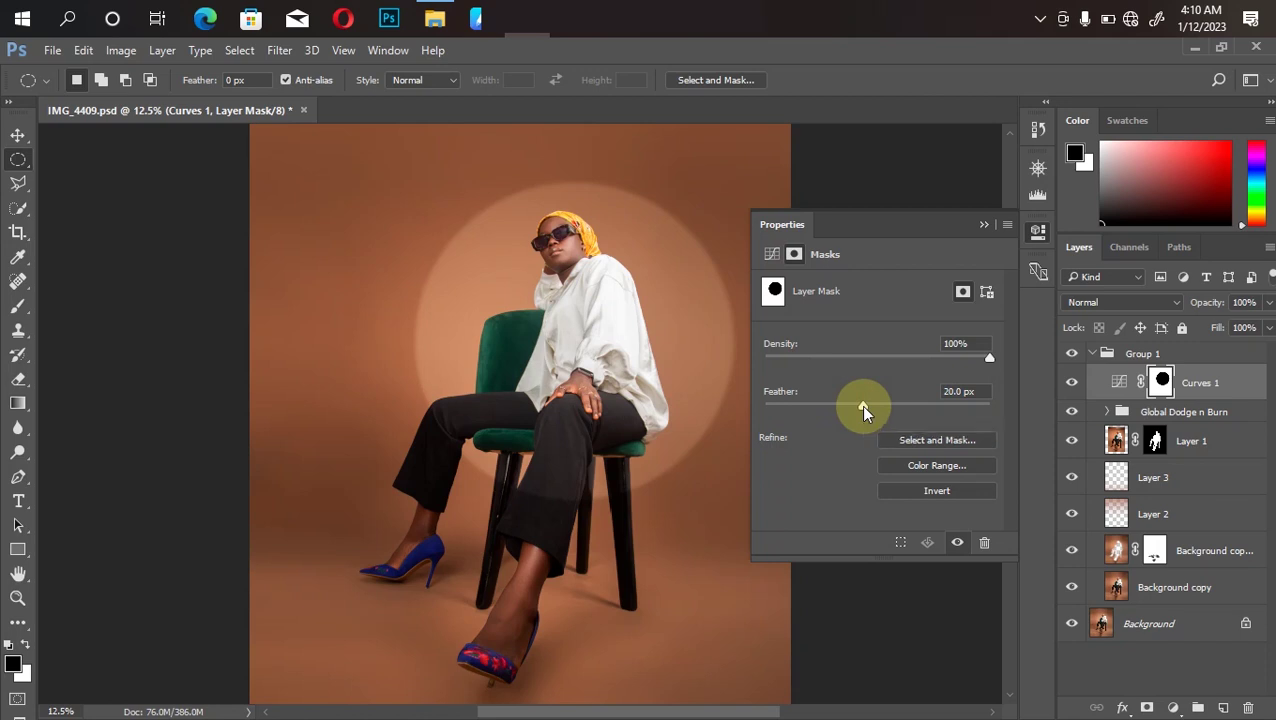
key("ctrl+minus")
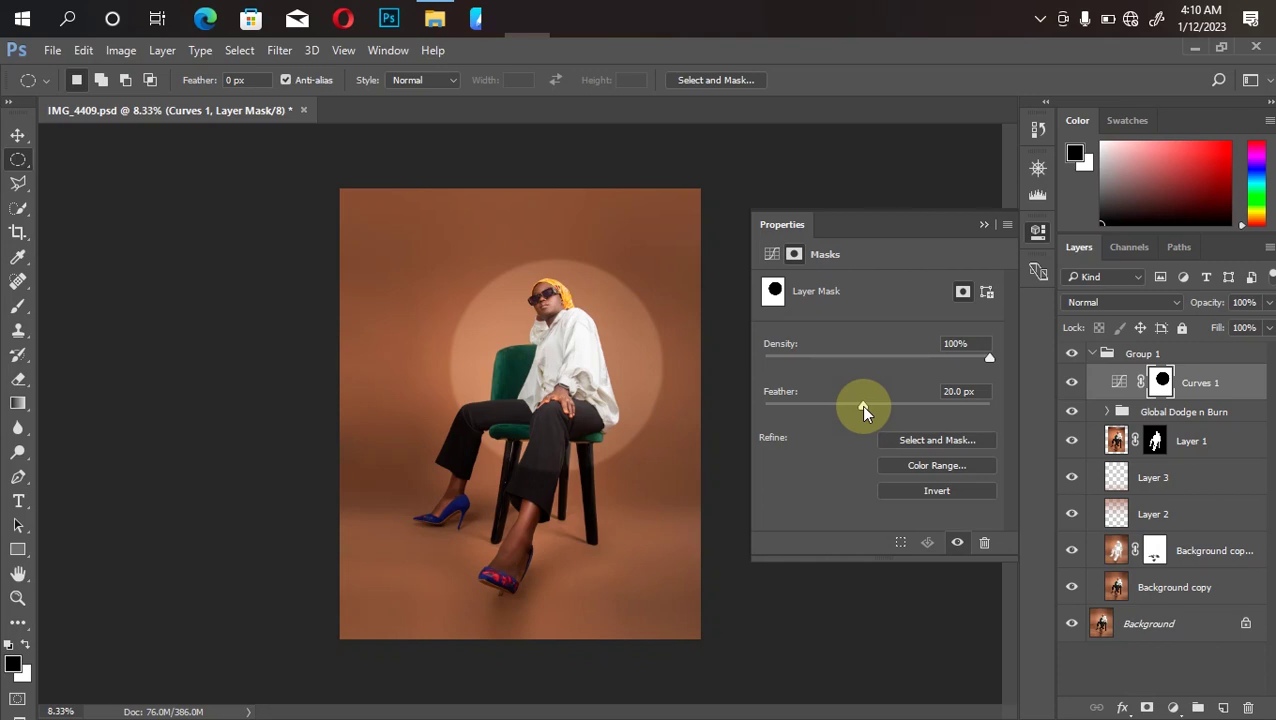
left_click(864, 408)
Compare the Falling-Feathers images in Explorer and drag Falling-Feathers (2) into the portrait document
left_click(434, 18)
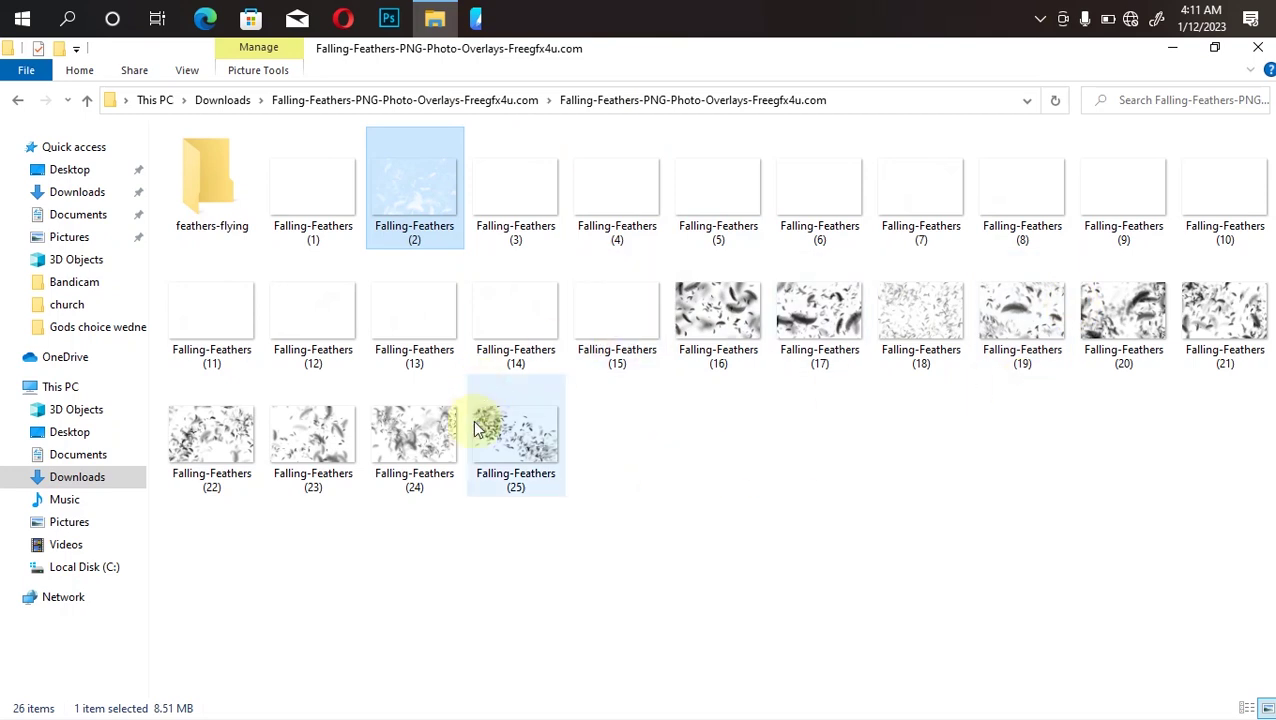
left_click(522, 199)
left_click(413, 184)
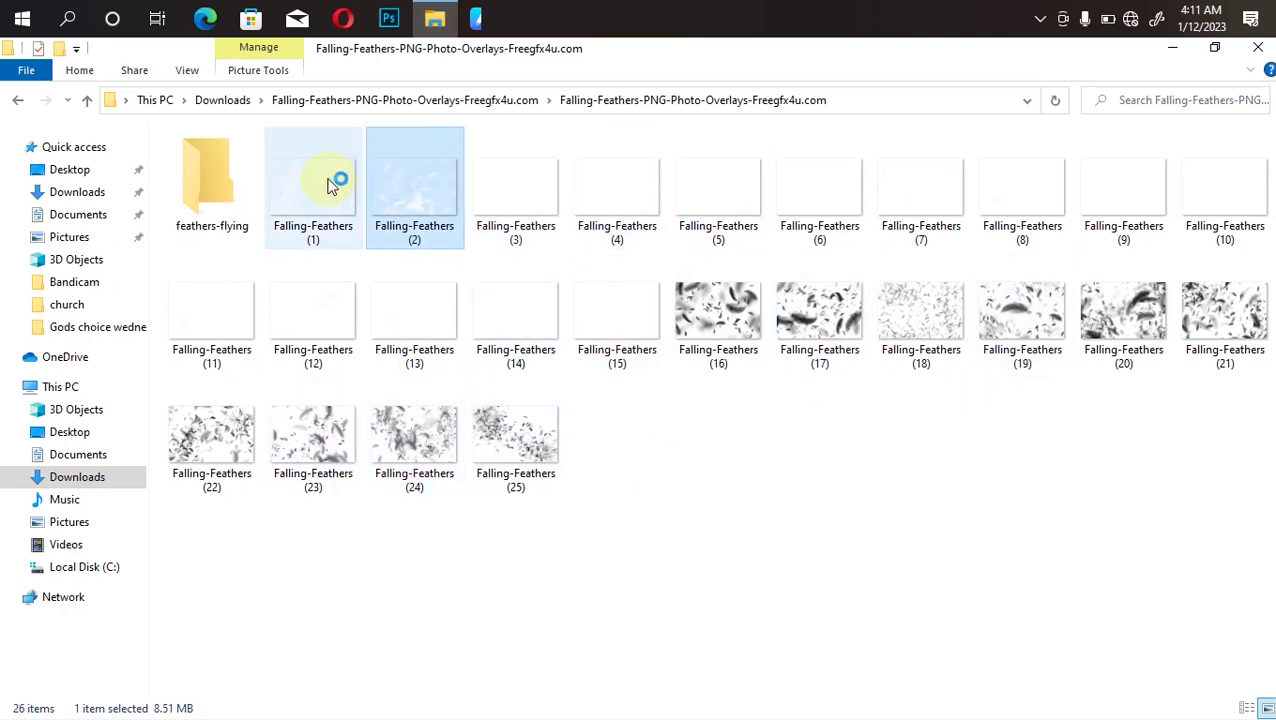
left_click(330, 178)
left_click(433, 194)
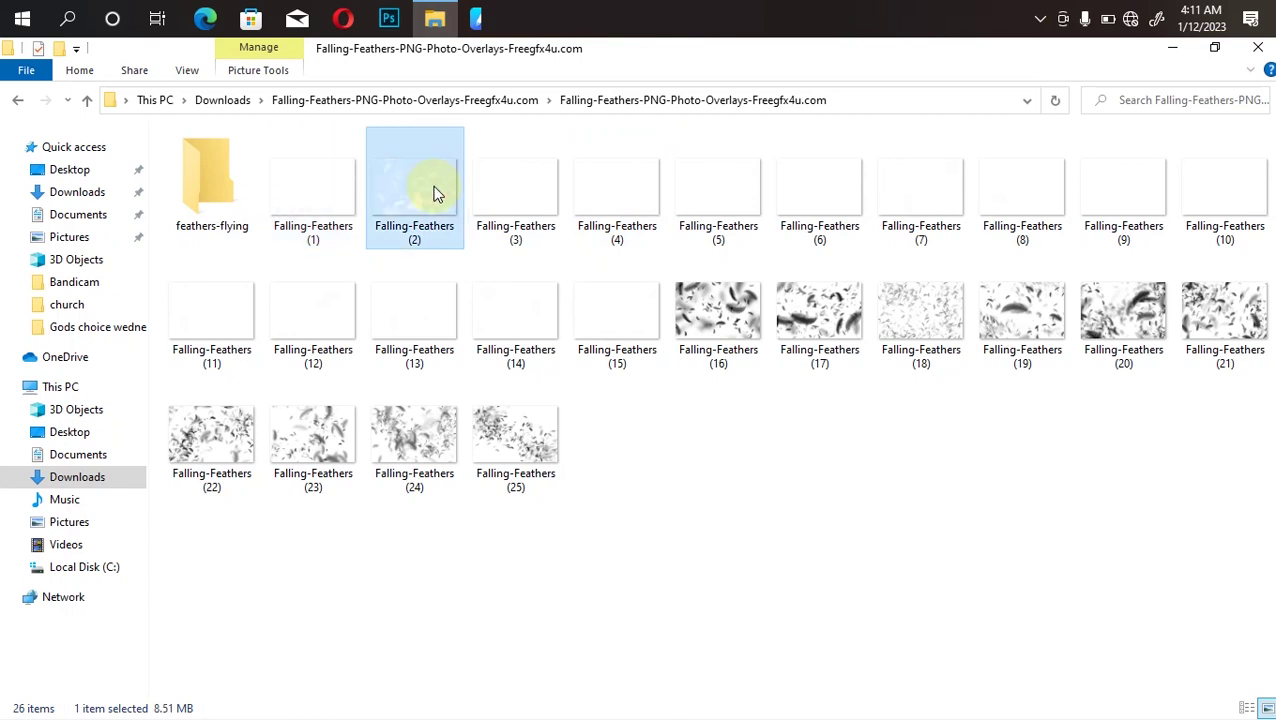
left_click_drag(433, 194, 507, 288)
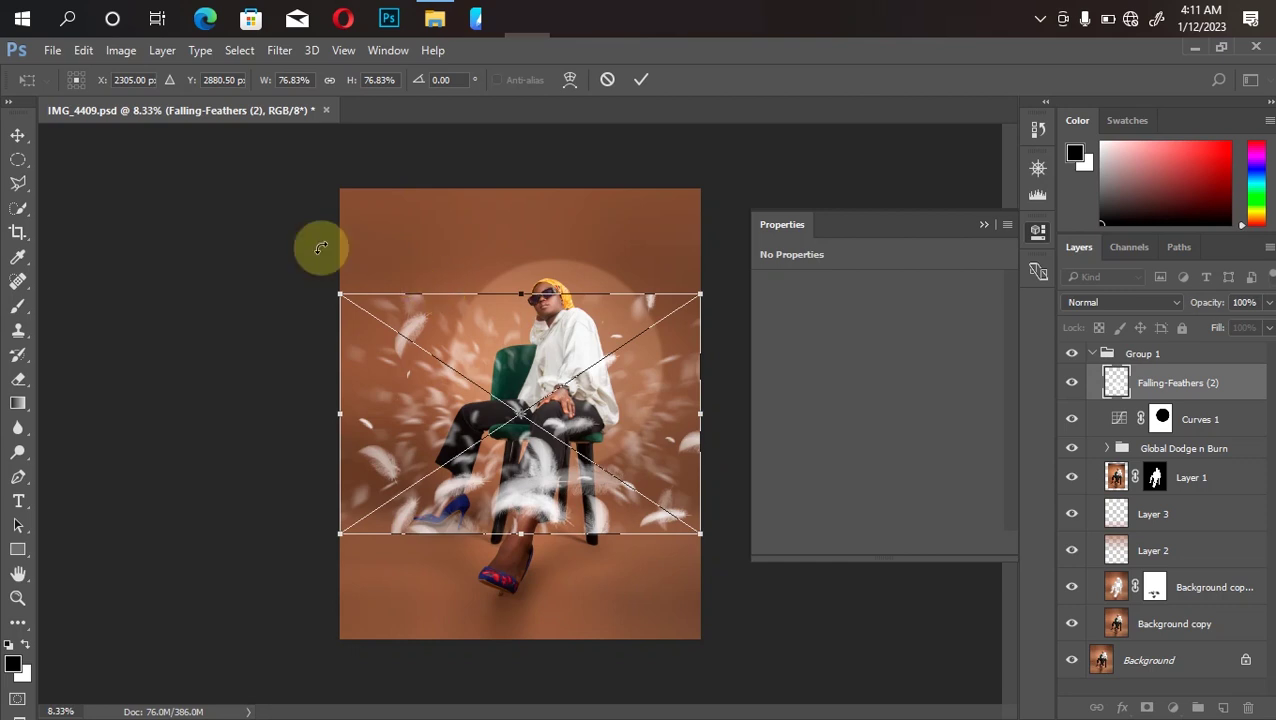
Rotate the feathers 90°, scale them to about 116% over the portrait, and add a layer mask
left_click_drag(308, 251, 692, 157)
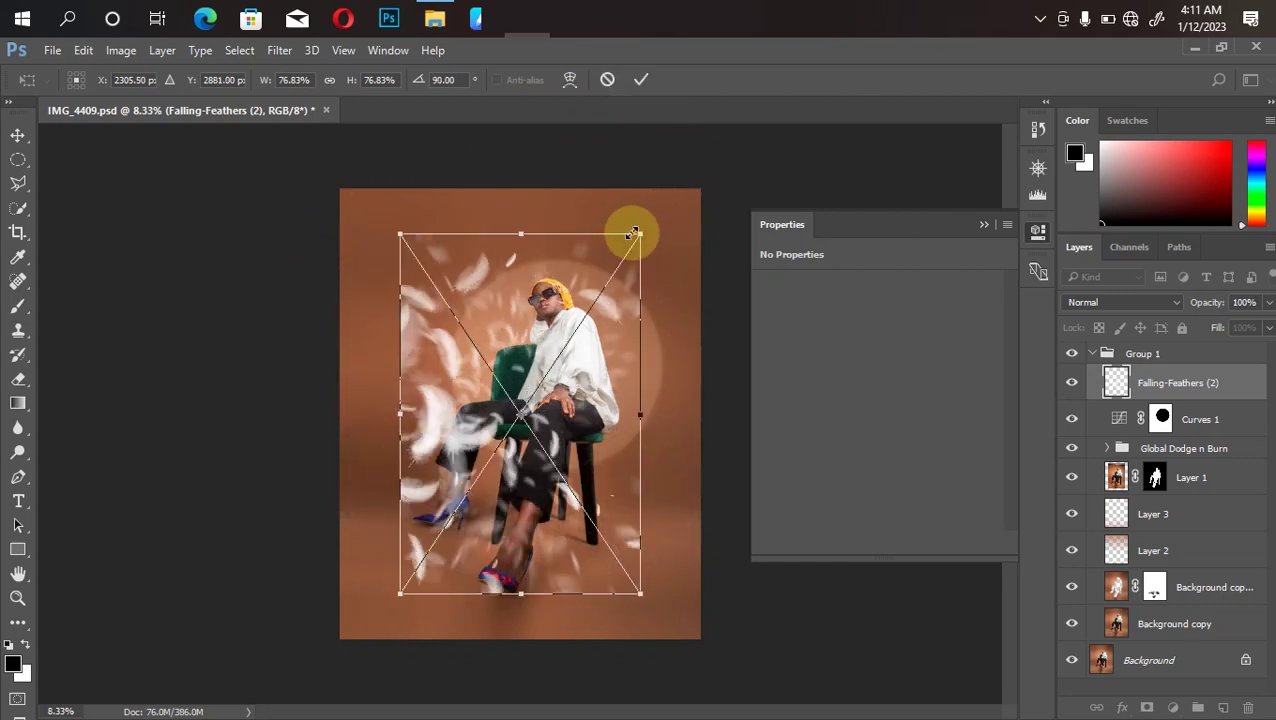
left_click_drag(638, 229, 739, 166)
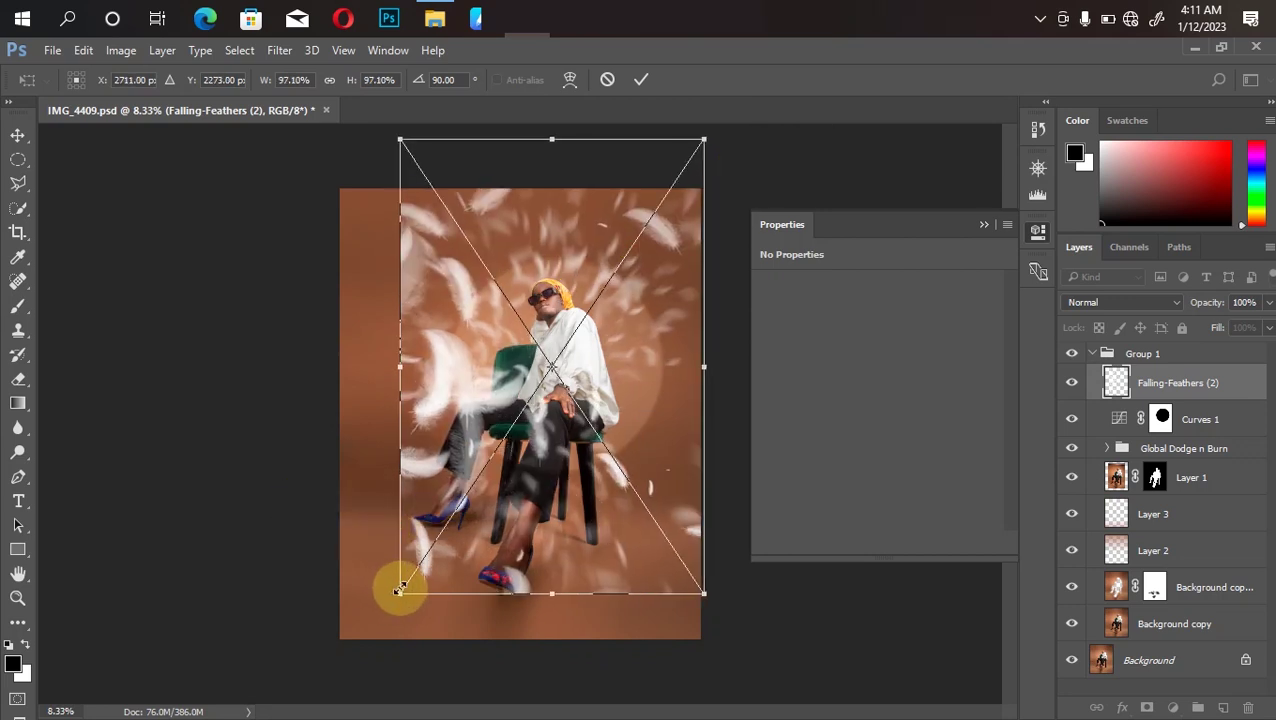
left_click_drag(400, 592, 272, 632)
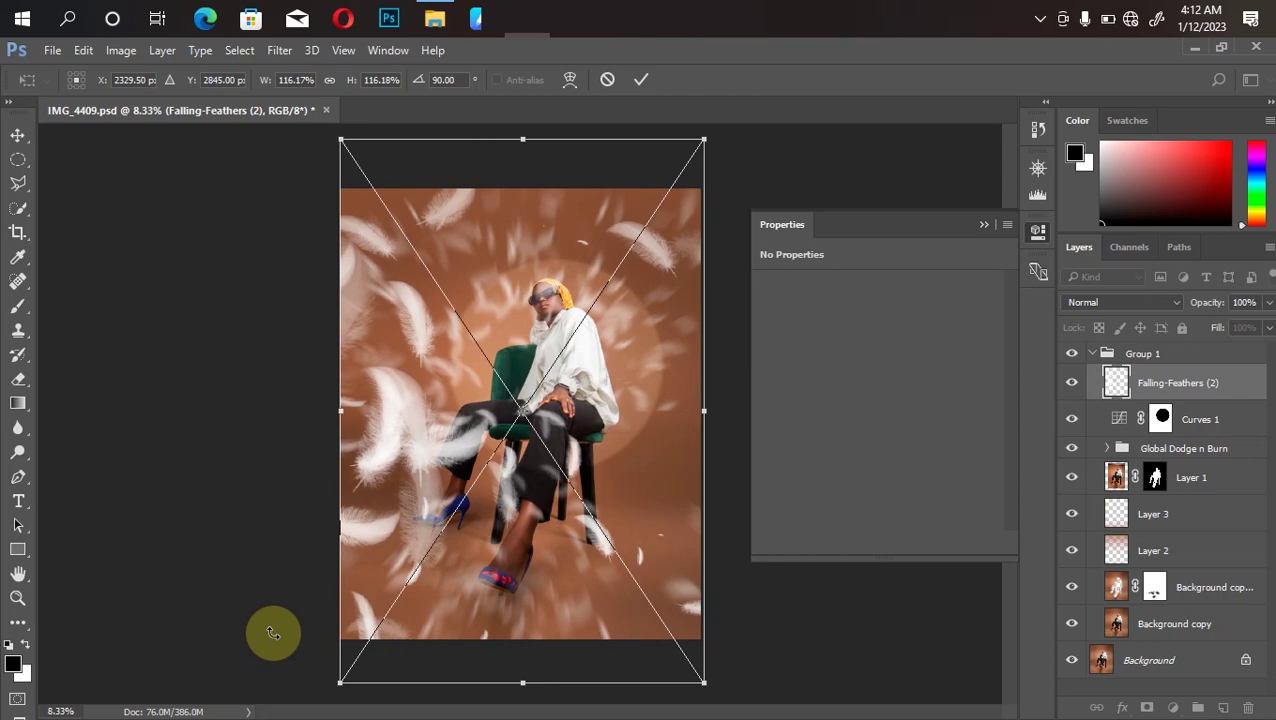
key("m")
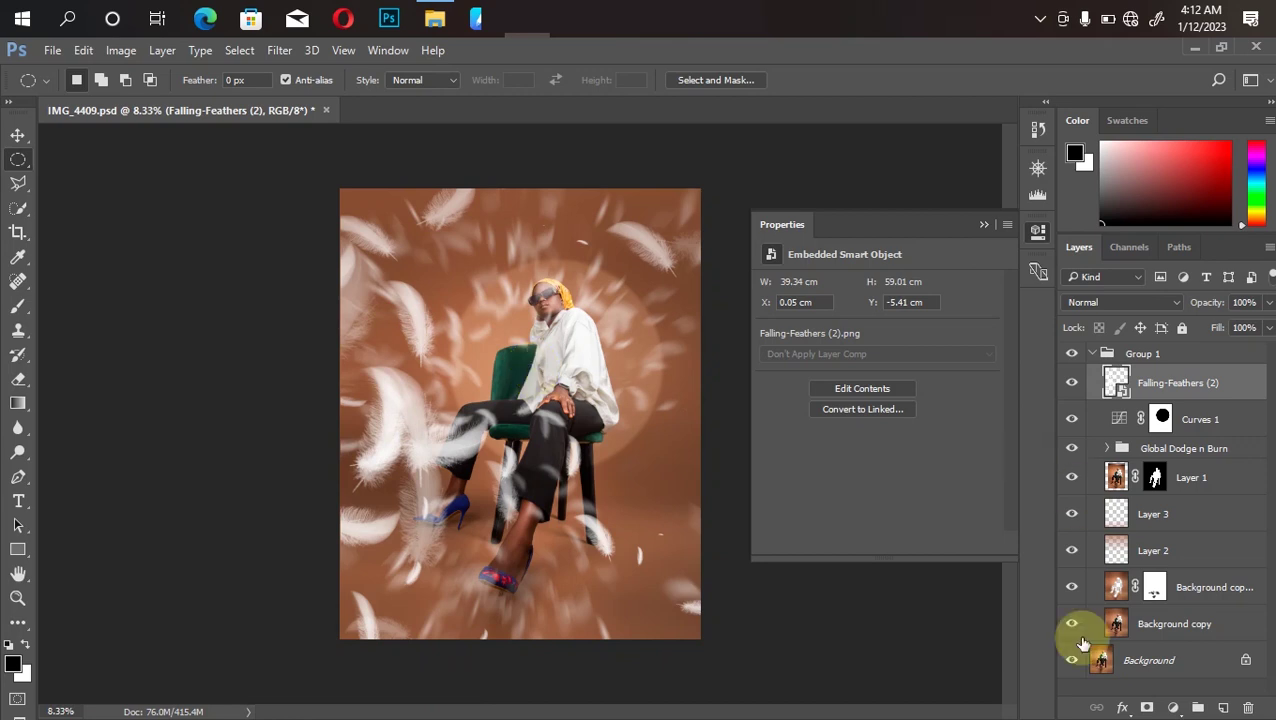
left_click(1146, 707)
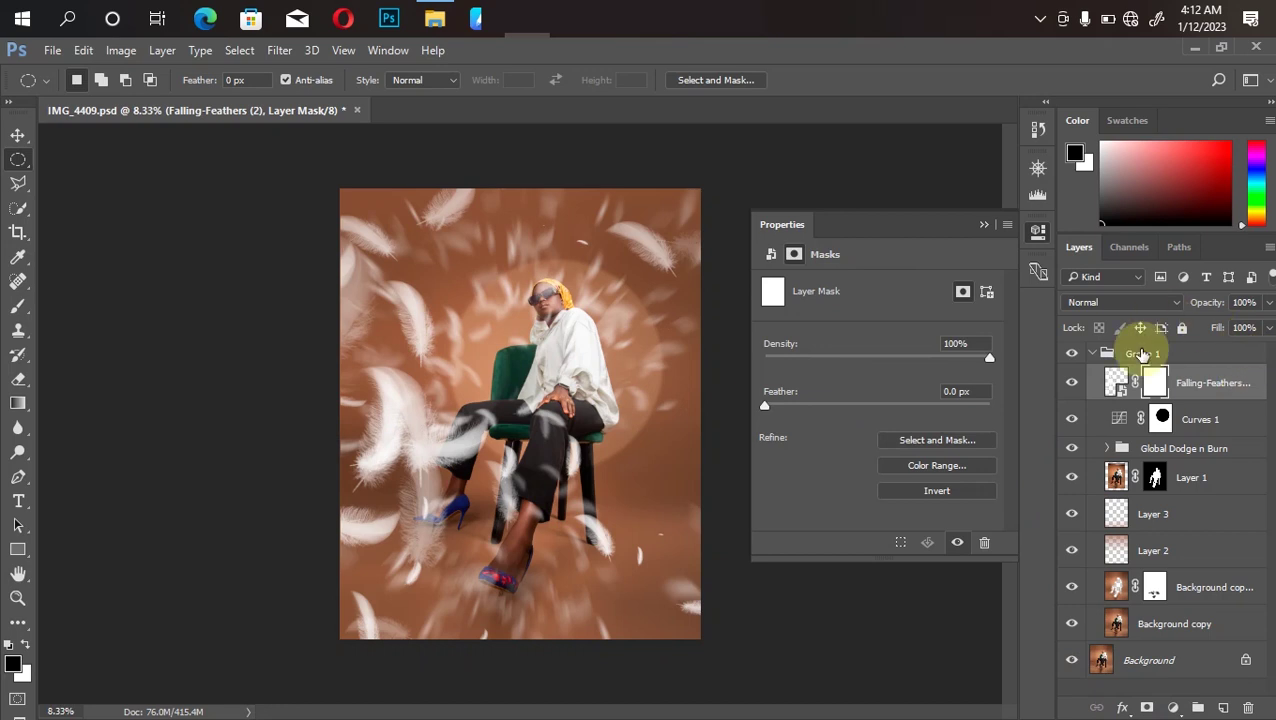
Mask the feathers off the model's head with a 400 px black brush, then delete Falling-Feathers (2)
left_click(18, 312)
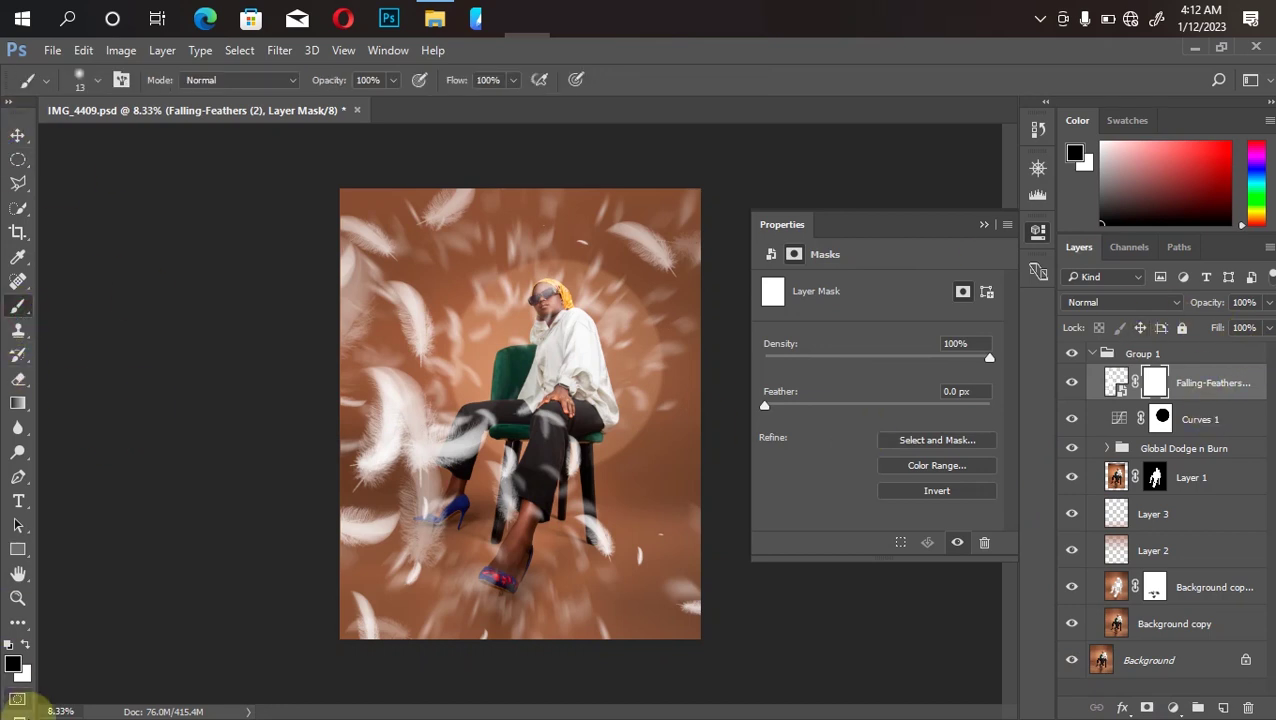
left_click(12, 664)
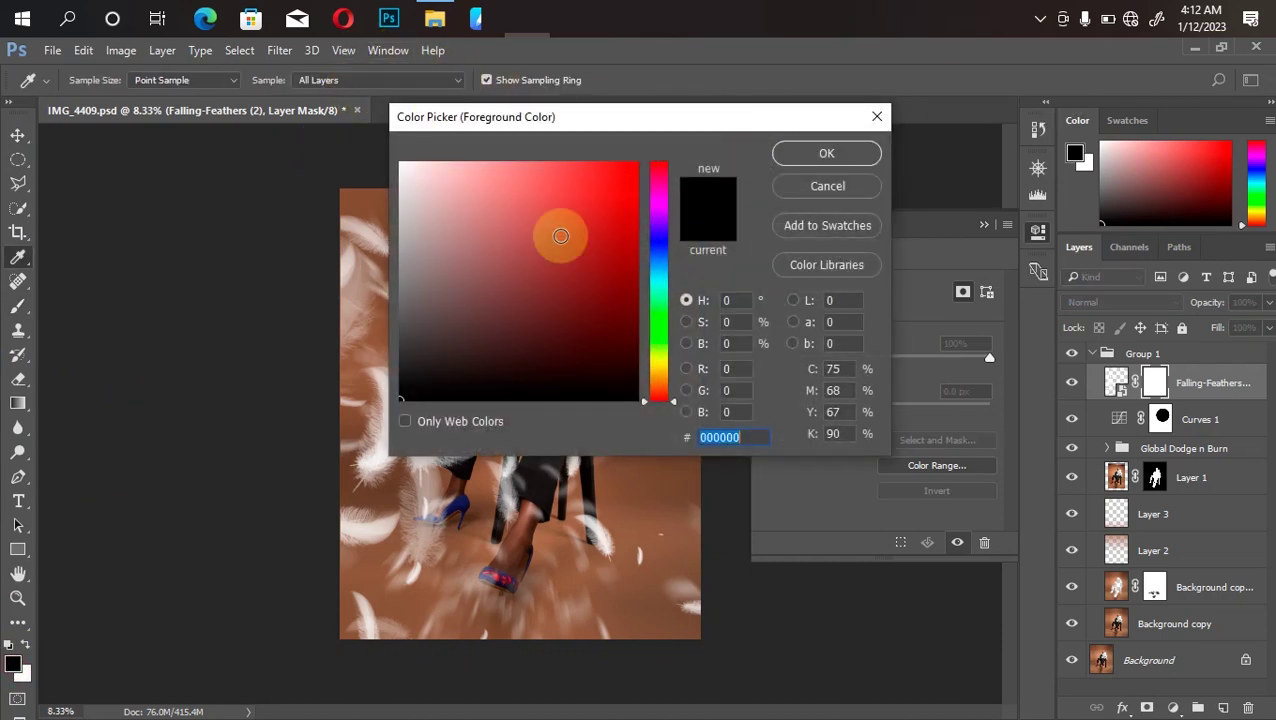
left_click(836, 163)
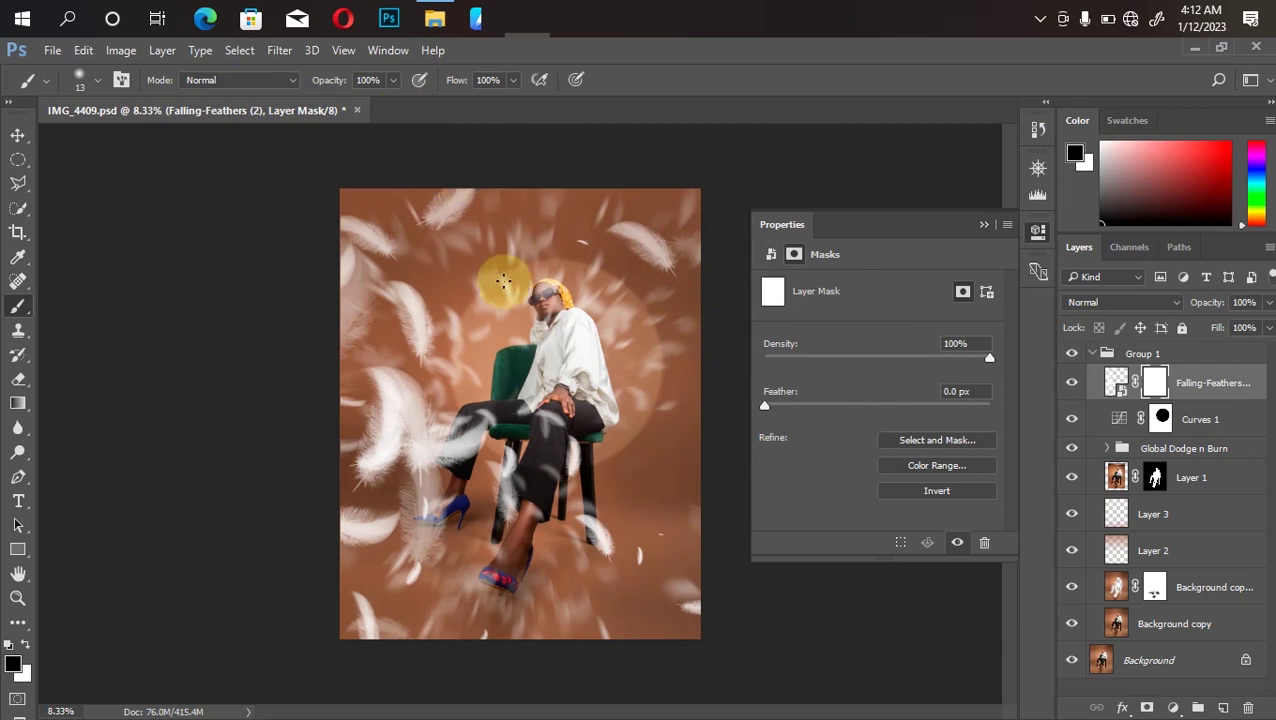
key("bracketright")
key("bracketright")
key("bracketright")
key("bracketright")
key("bracketright")
key("bracketright")
key("bracketright")
key("bracketright")
key("bracketleft")
key("bracketleft")
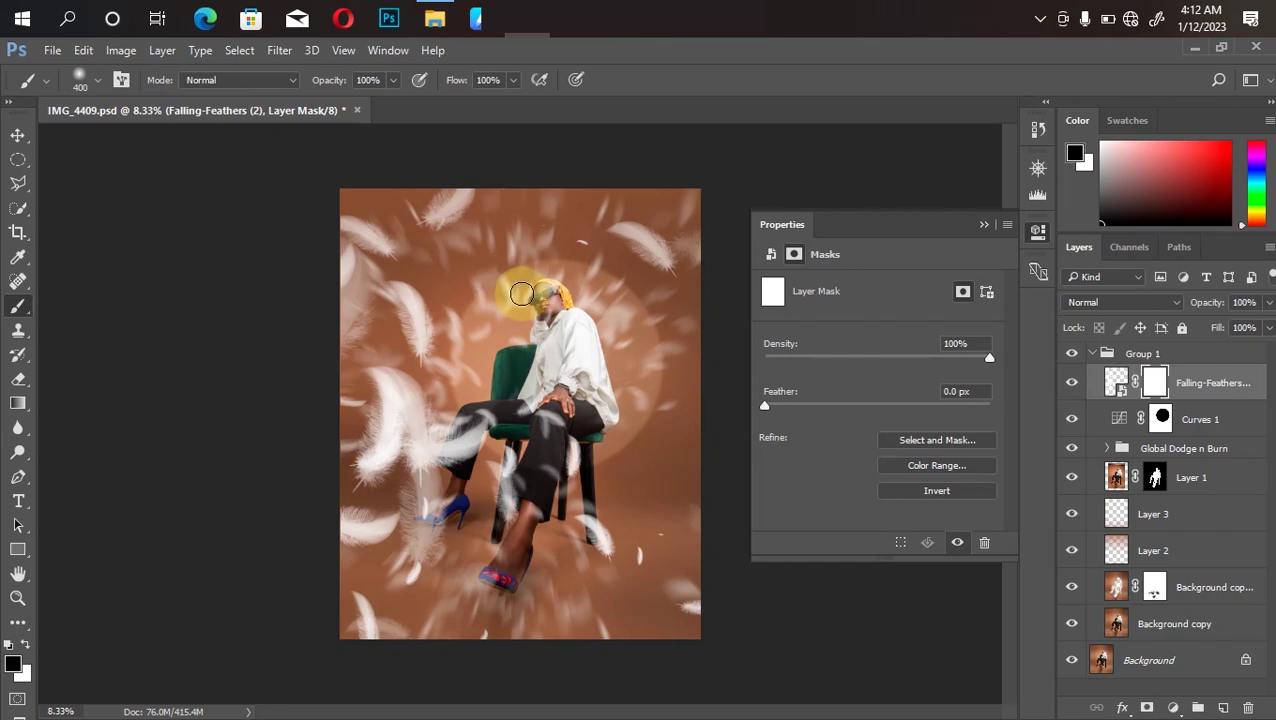
mouse_move(543, 297)
left_mouse_down()
mouse_move(530, 300)
mouse_move(553, 294)
mouse_move(556, 308)
left_mouse_up()
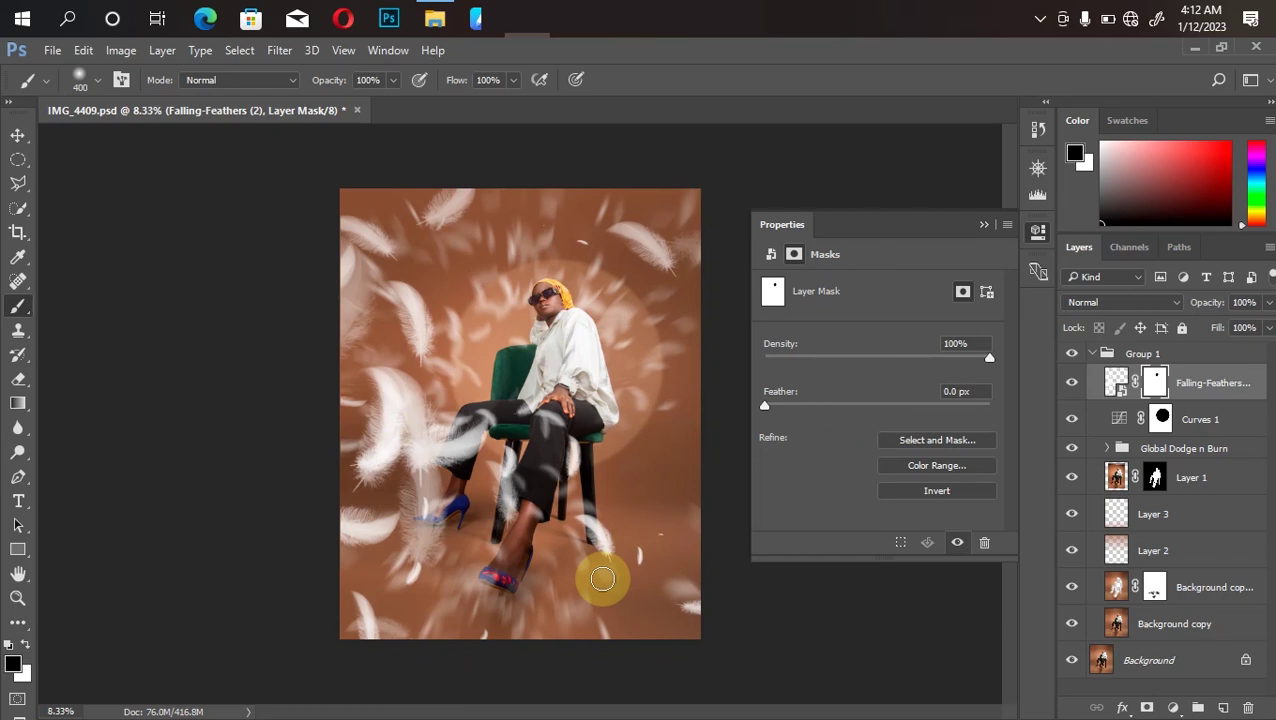
key("Delete")
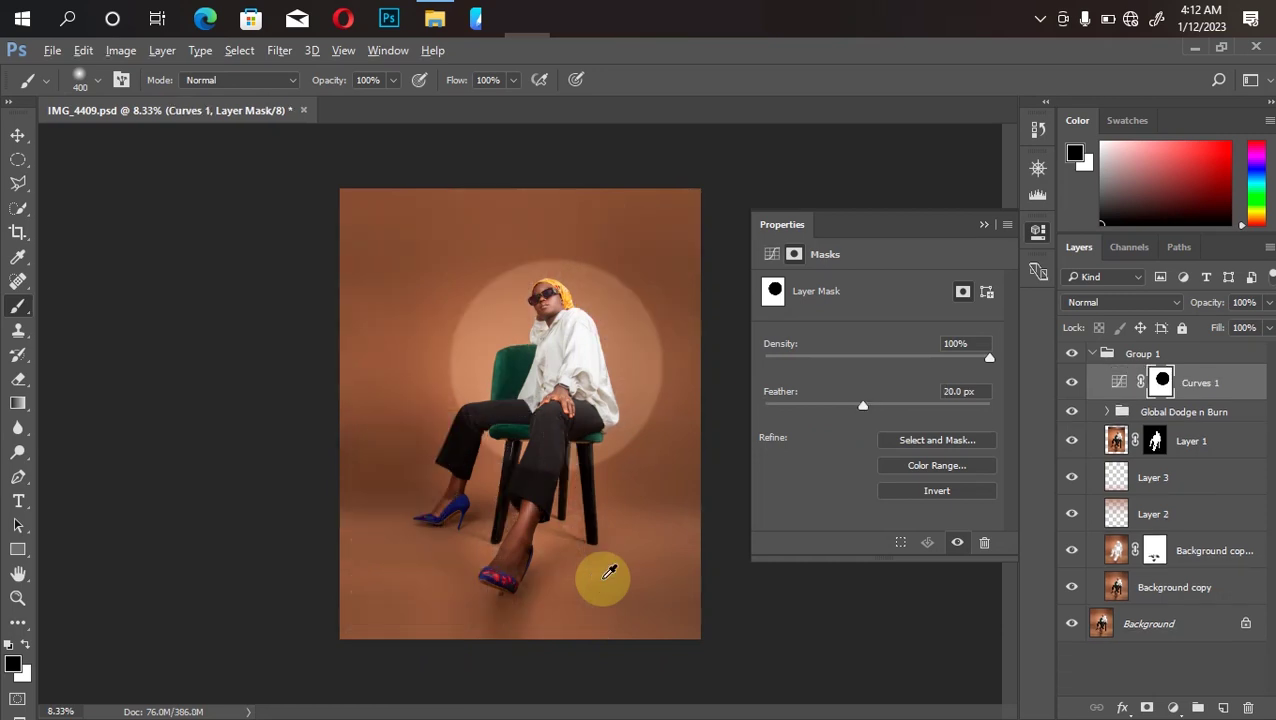
key("alt+Tab")
Place Falling-Feathers (4) rotated and scaled up, then discard it to restore the masked Falling-Feathers (2)
left_click_drag(618, 206, 521, 411)
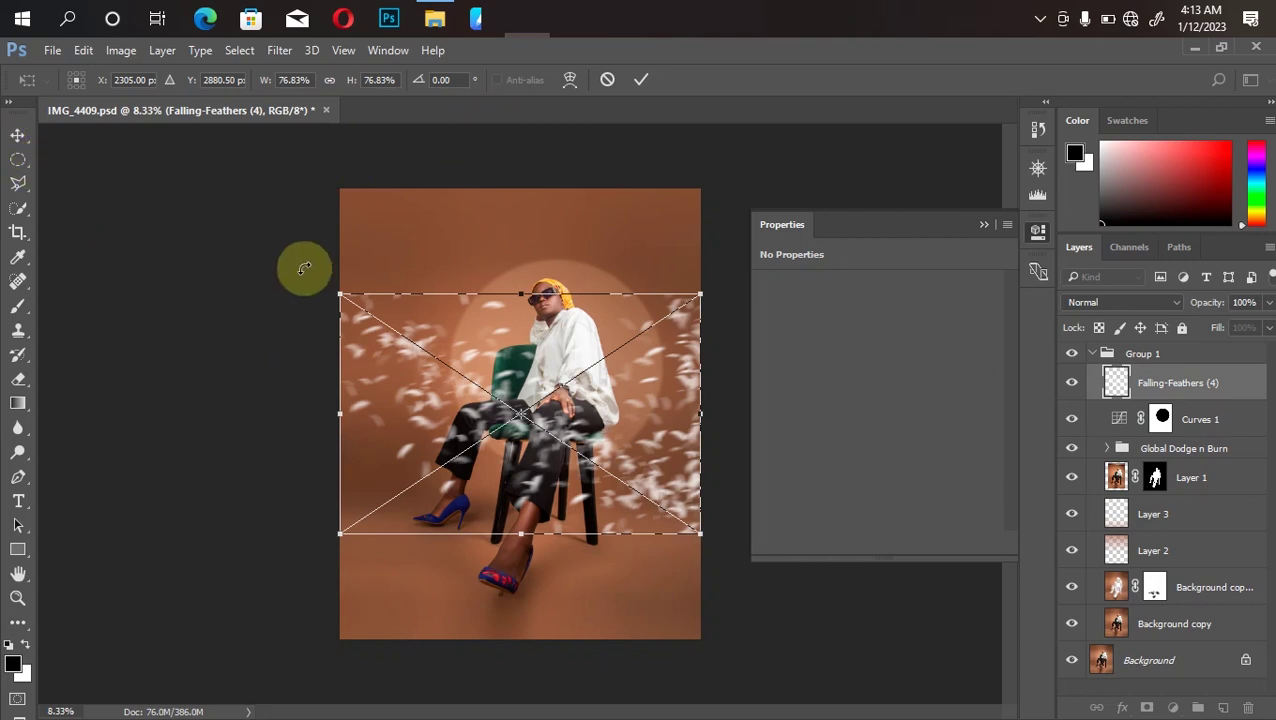
left_click_drag(305, 265, 761, 179)
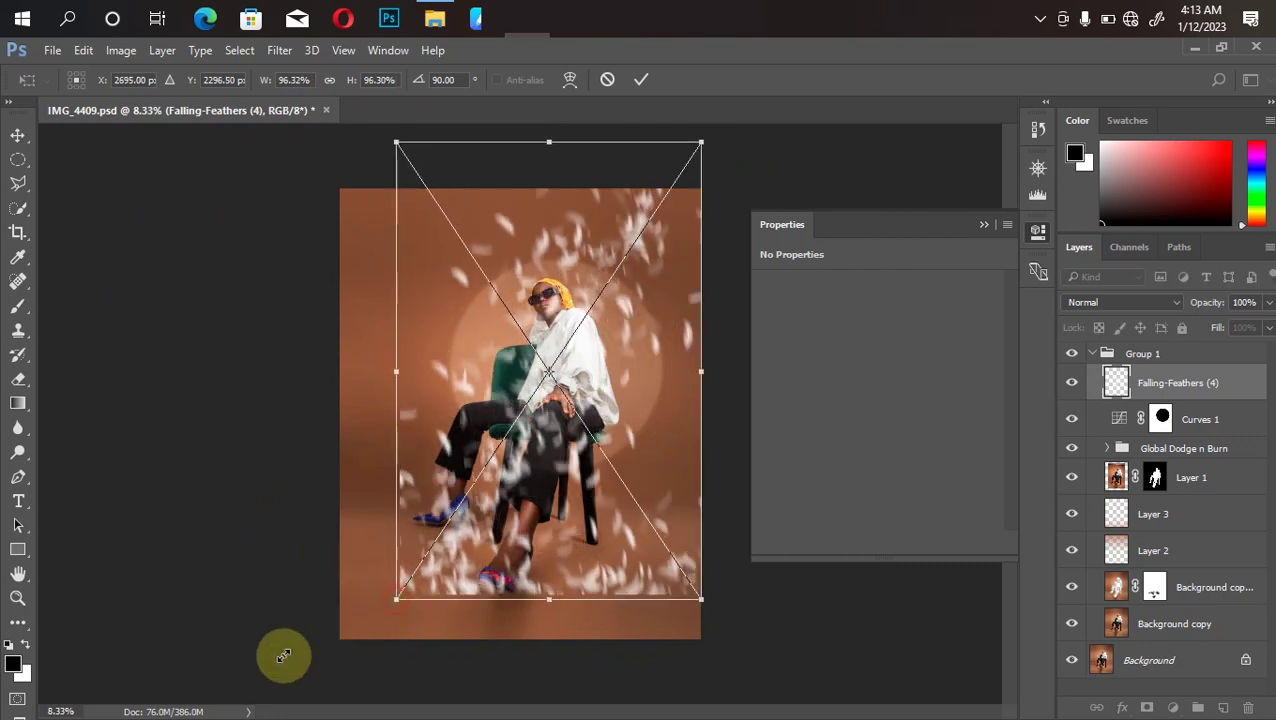
left_click_drag(284, 655, 275, 658)
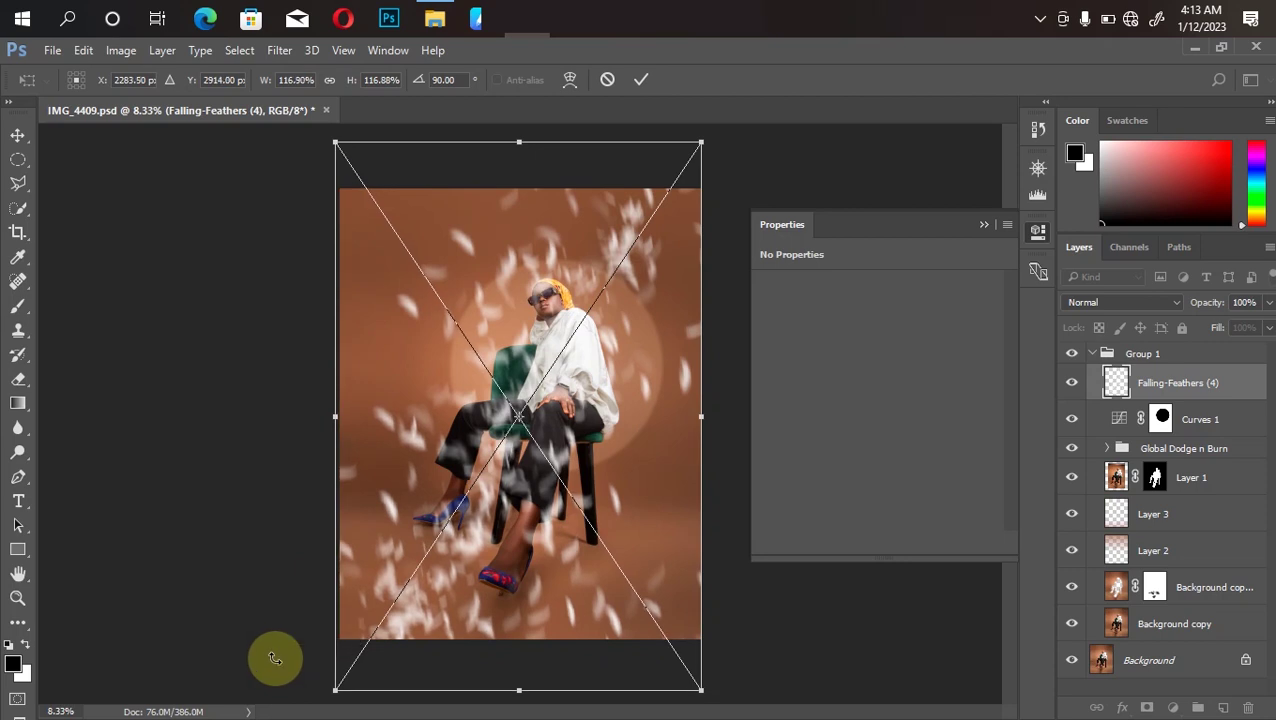
key("b")
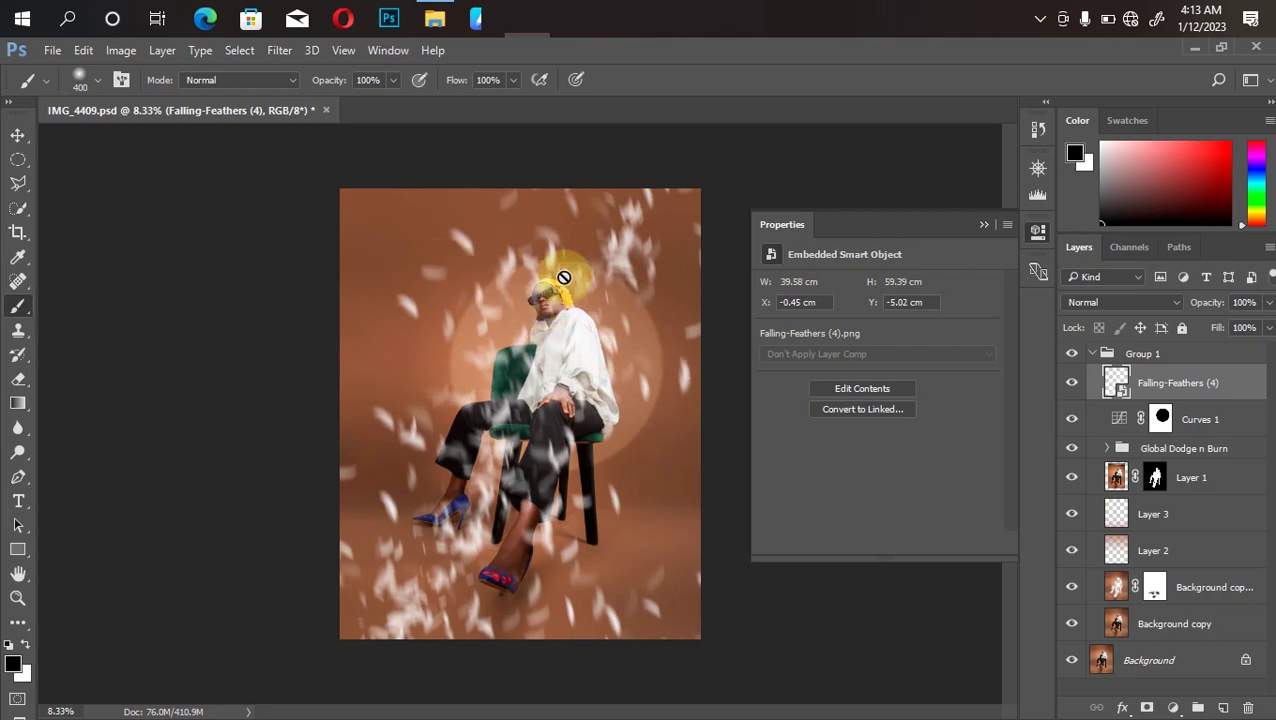
key("Delete")
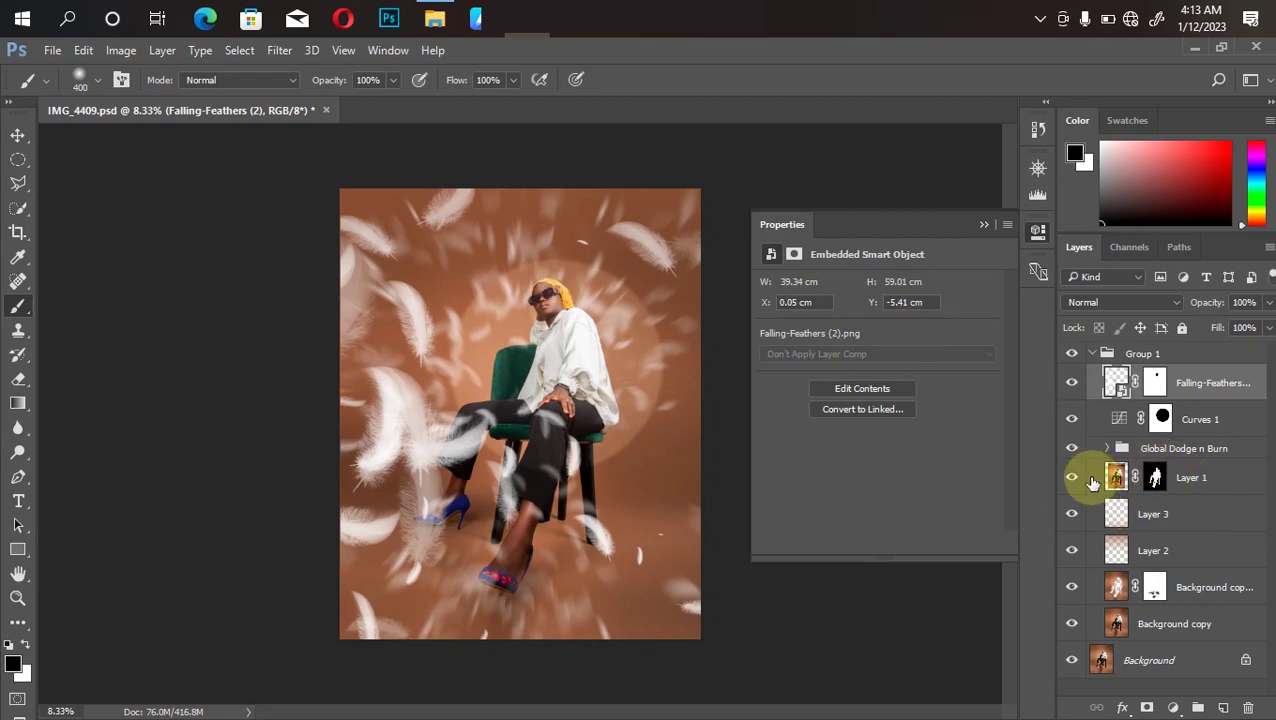
Above Layer 3, add a Hue/Saturation layer with Colorize on, Hue 41, Saturation 8
left_click(1071, 479)
left_click(1071, 481)
left_click(1166, 518)
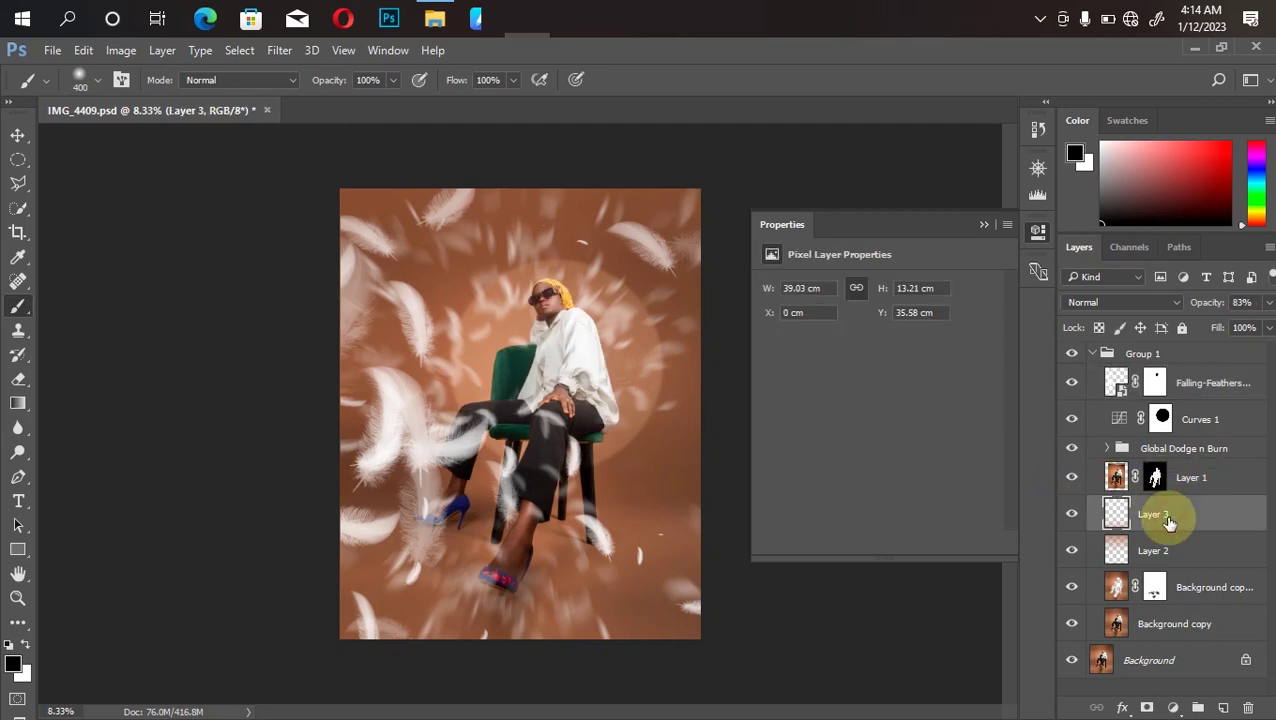
left_click(1174, 707)
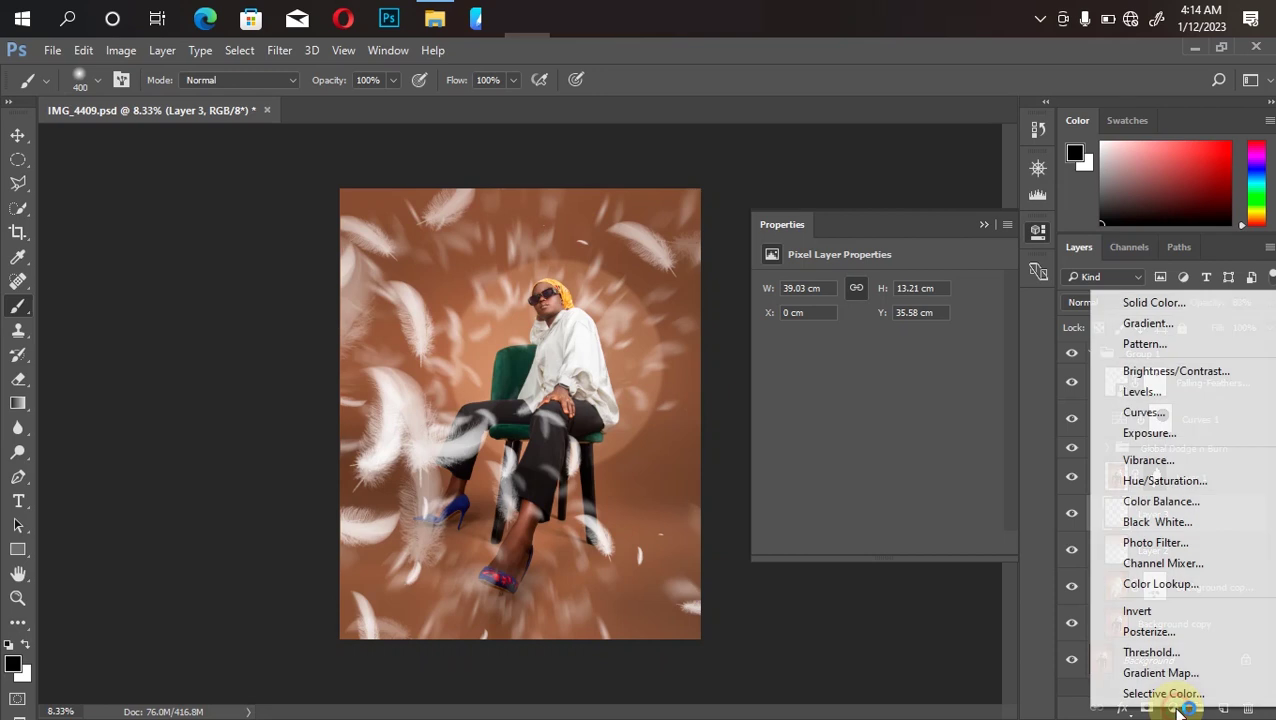
left_click(1176, 484)
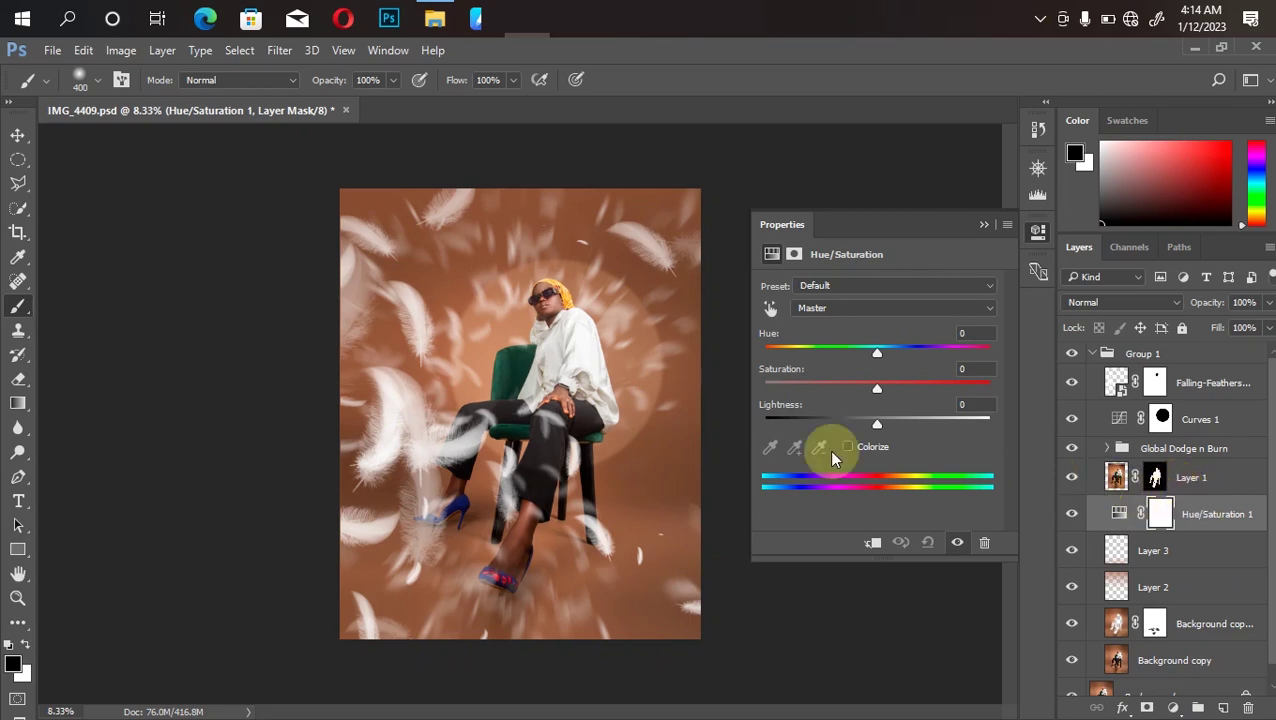
left_click(847, 447)
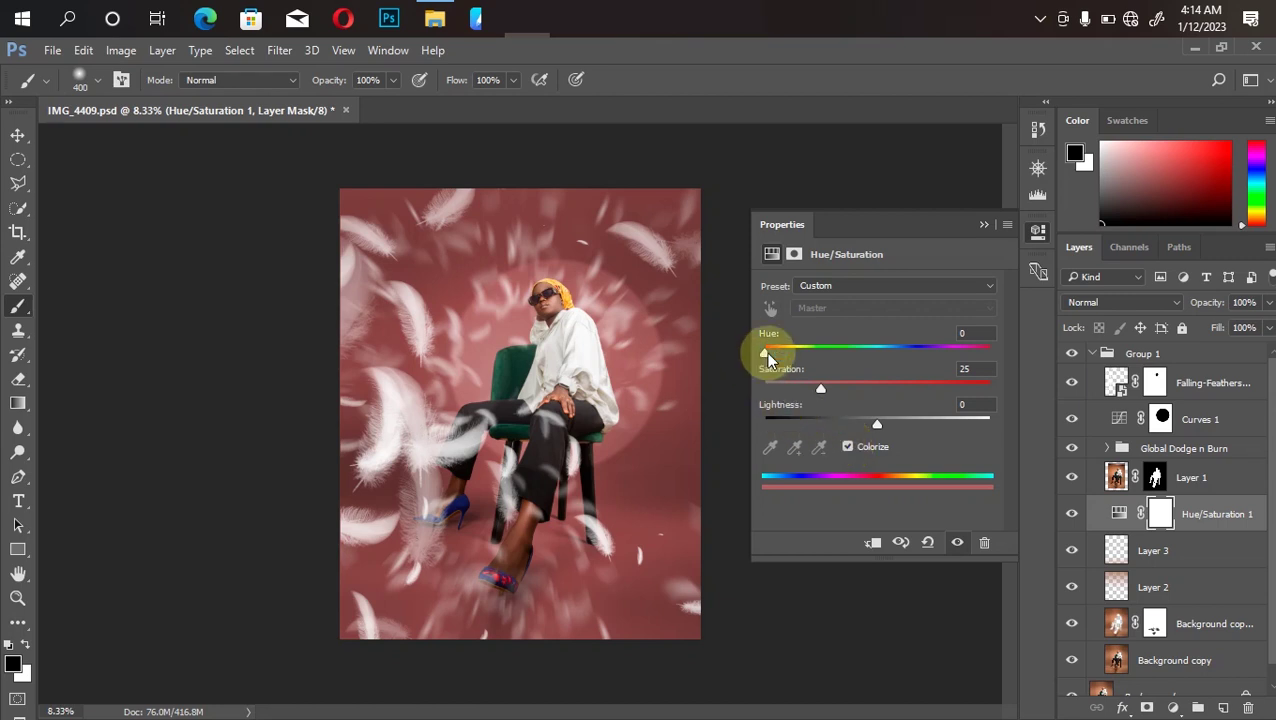
left_click_drag(764, 355, 795, 370)
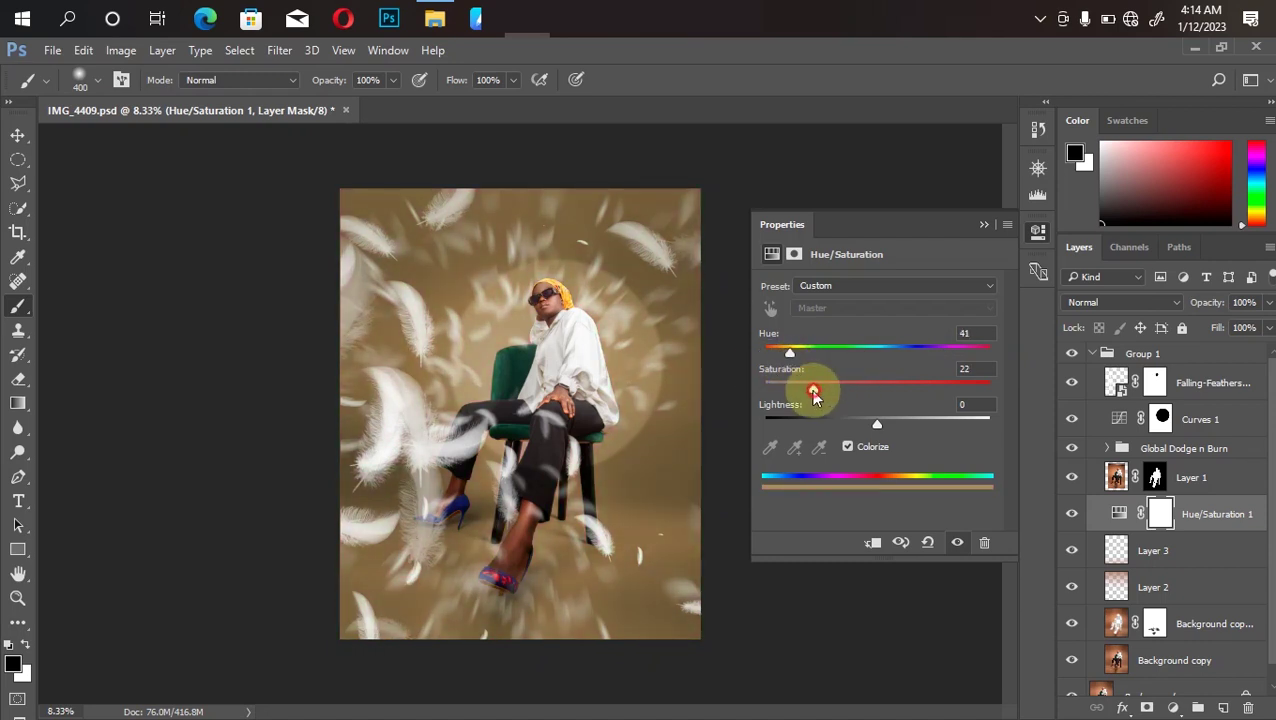
left_click_drag(818, 389, 783, 391)
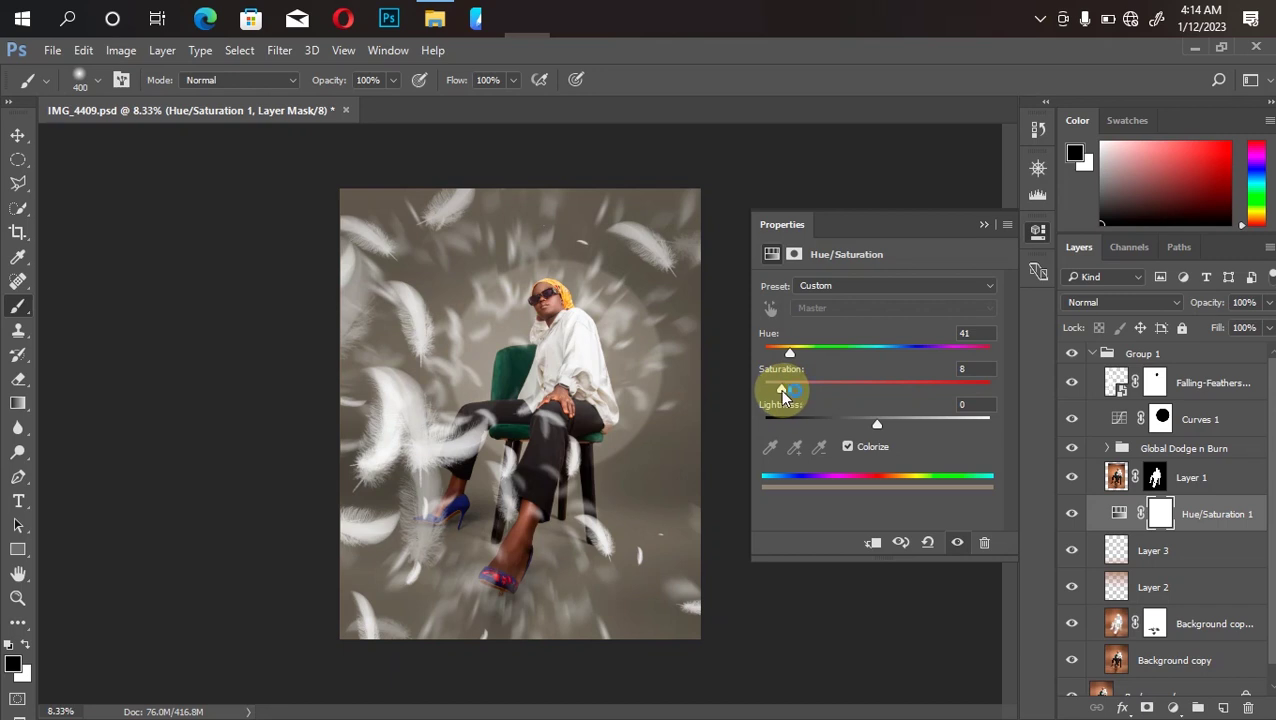
key("Return")
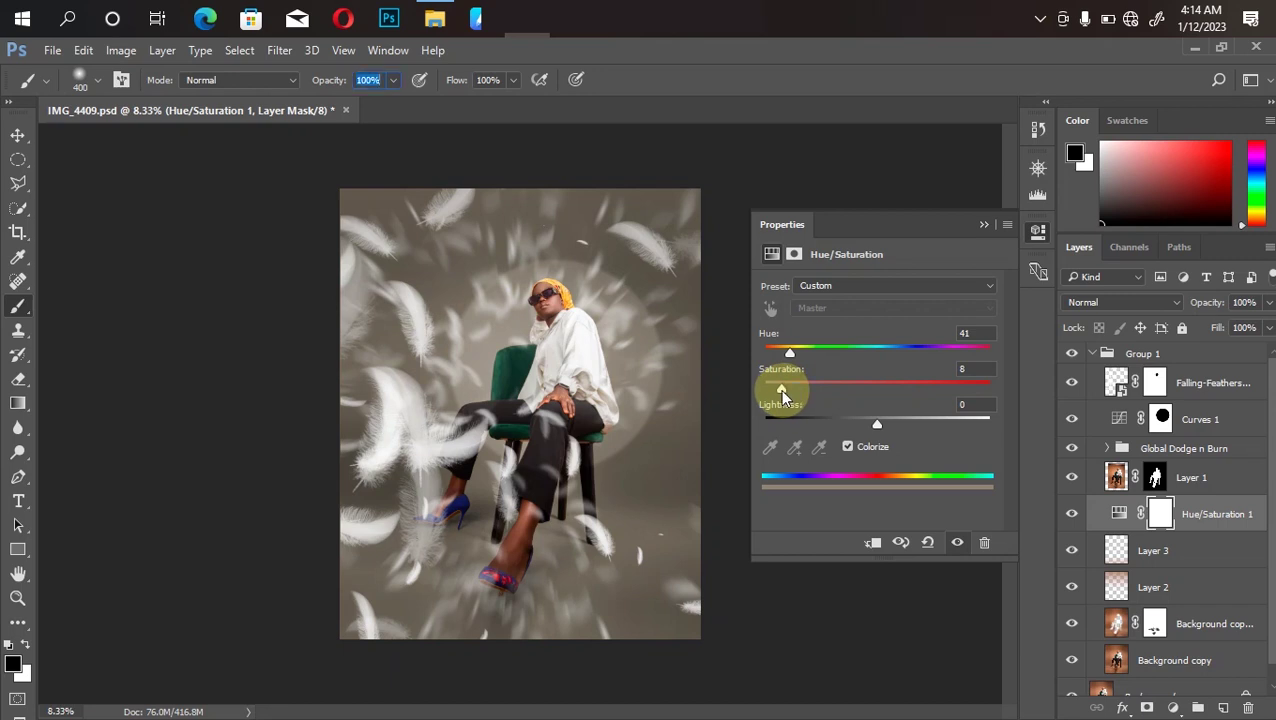